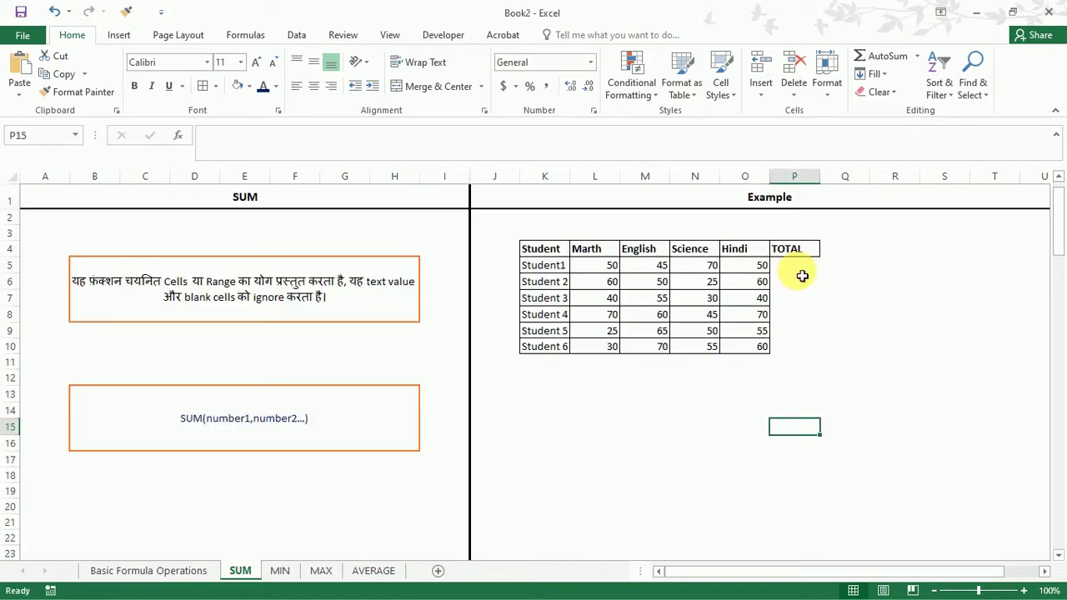
Step: Start a SUM formula in Student1's TOTAL cell P5
click(800, 272)
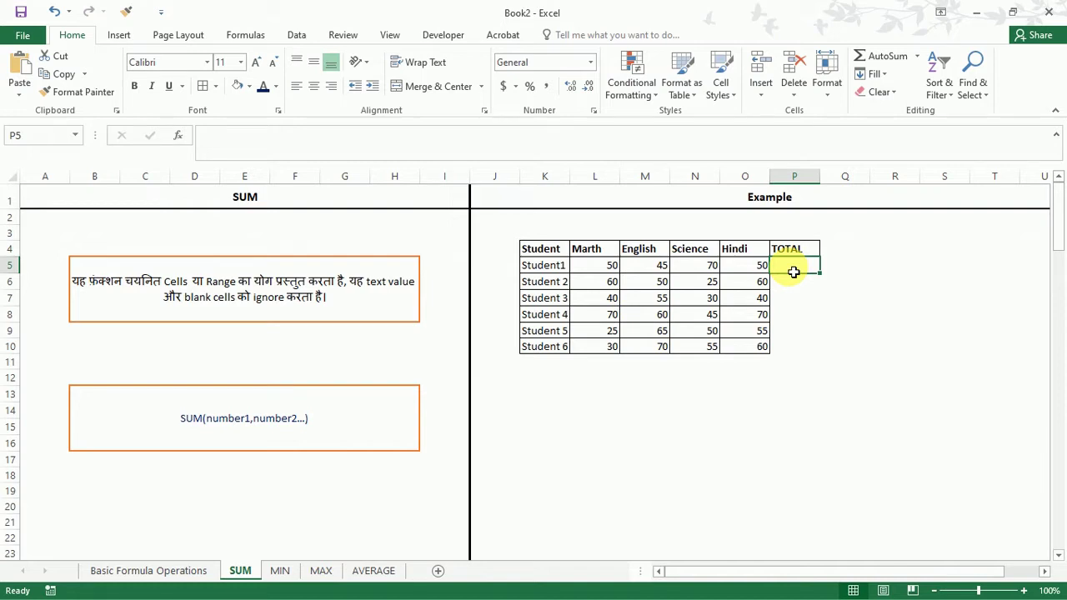
text(+)
key(Escape)
text(=)
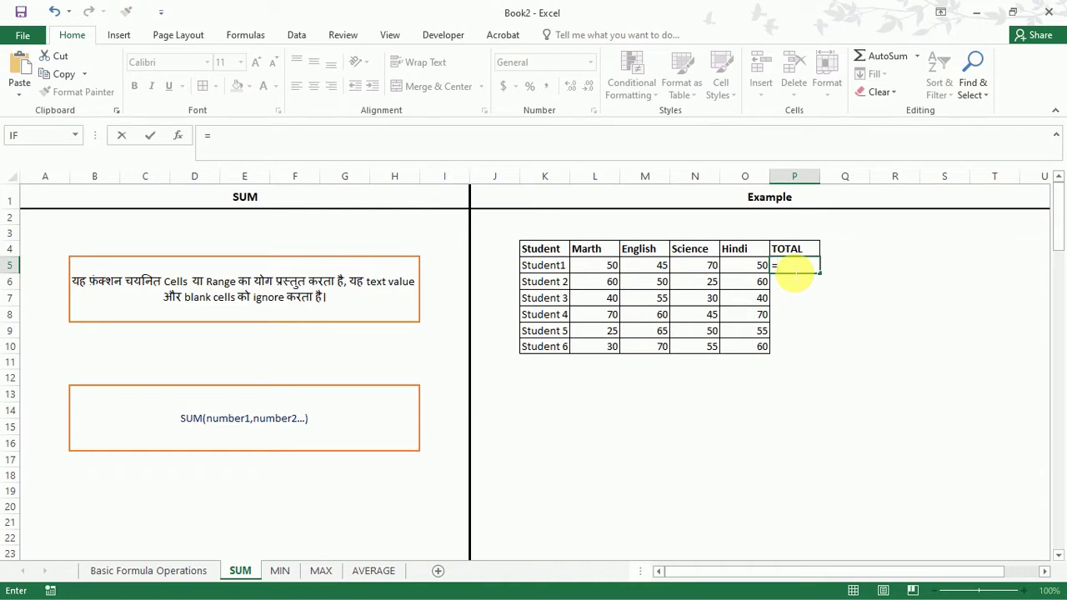
text(s)
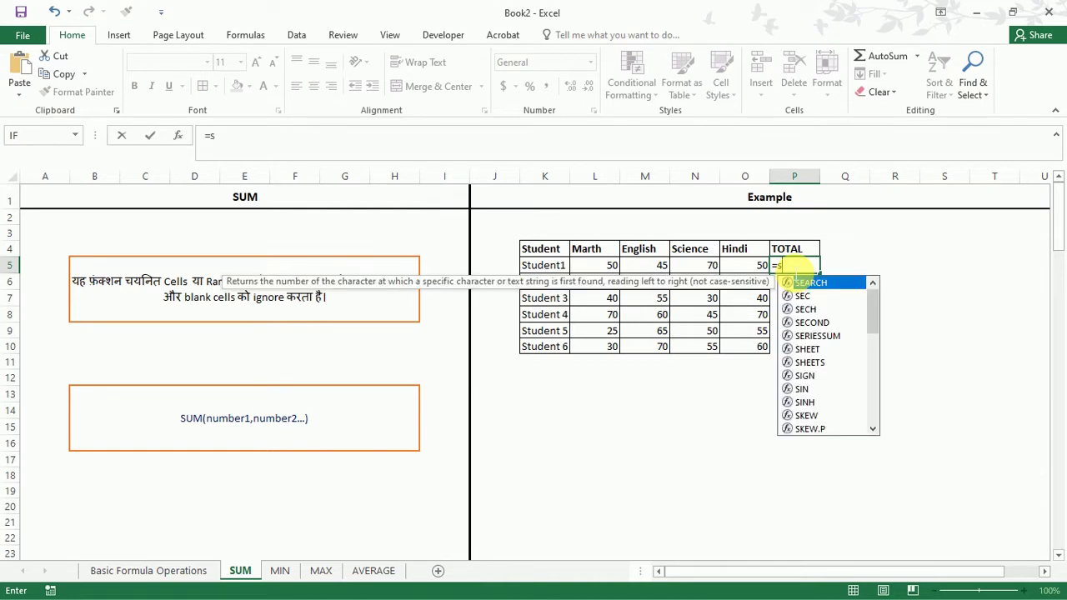
text(u)
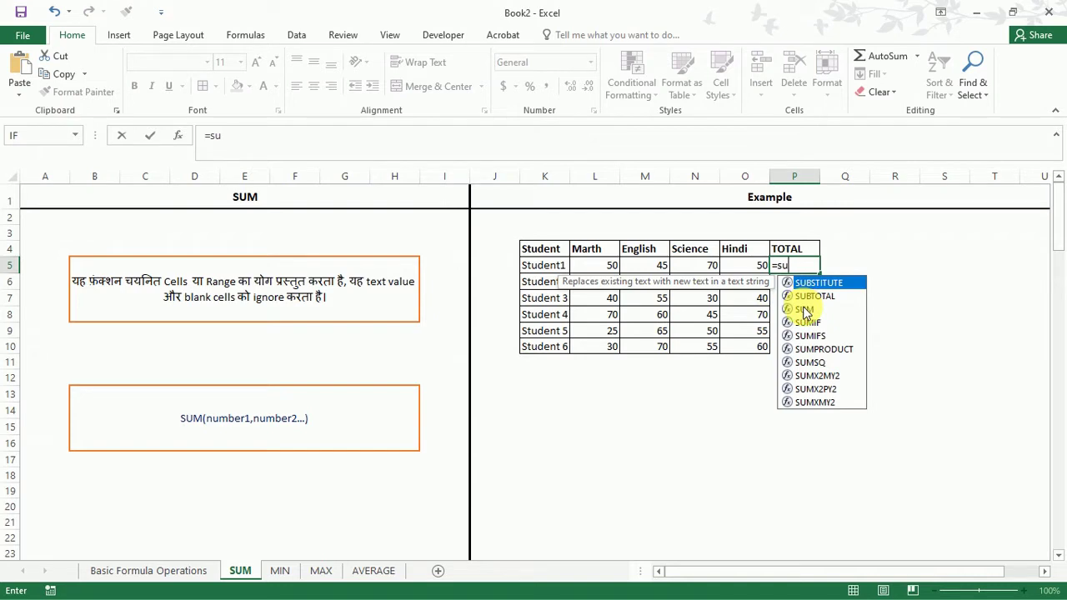
double_click(805, 310)
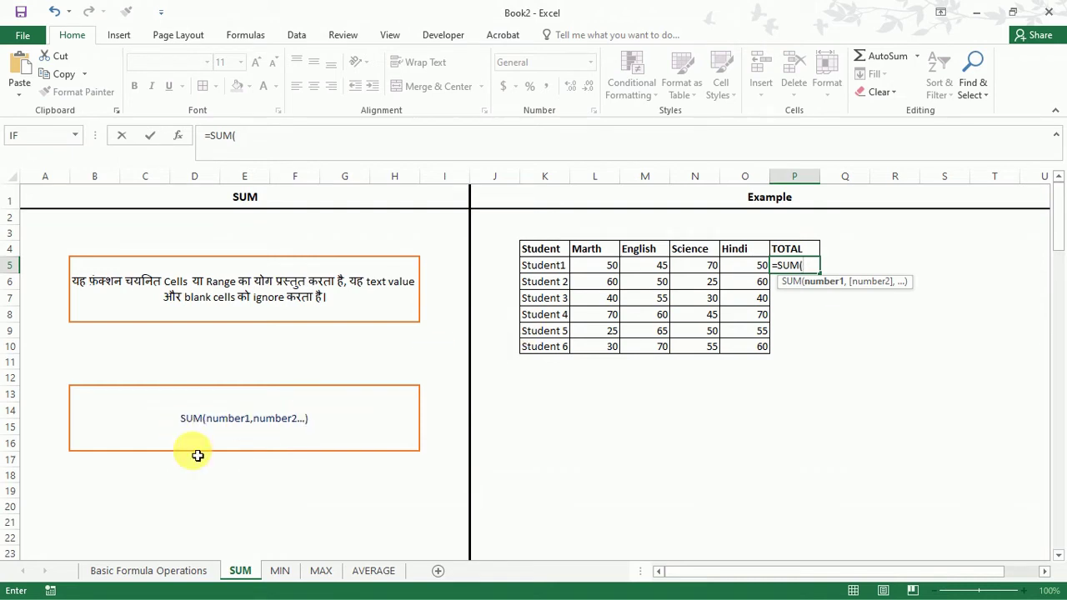
Step: Add L5, M5, N5 and O5 as comma-separated arguments so P5 totals 215
click(611, 271)
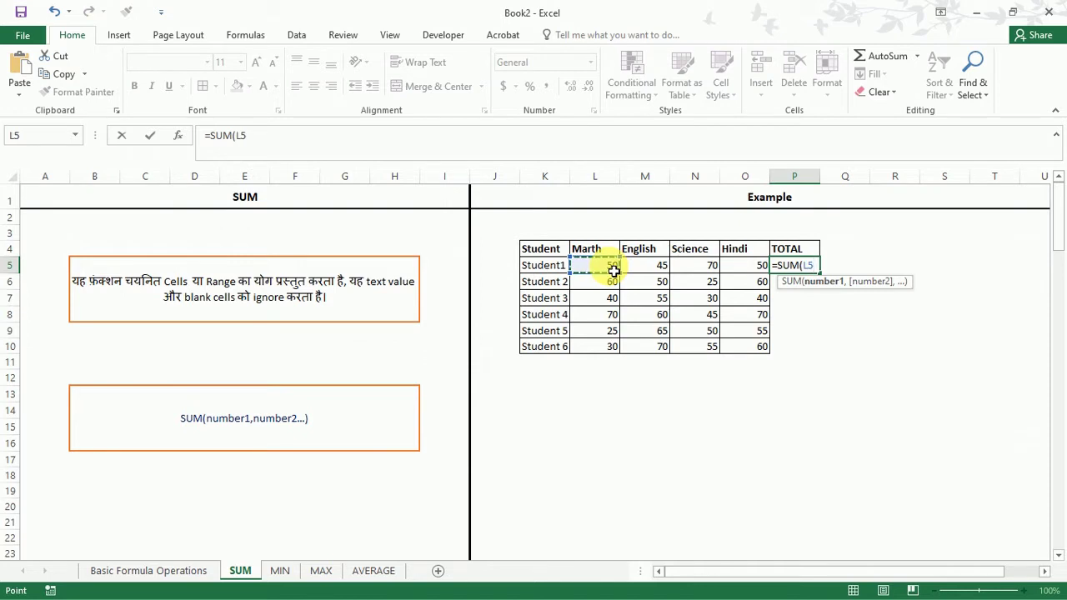
text(,)
click(664, 267)
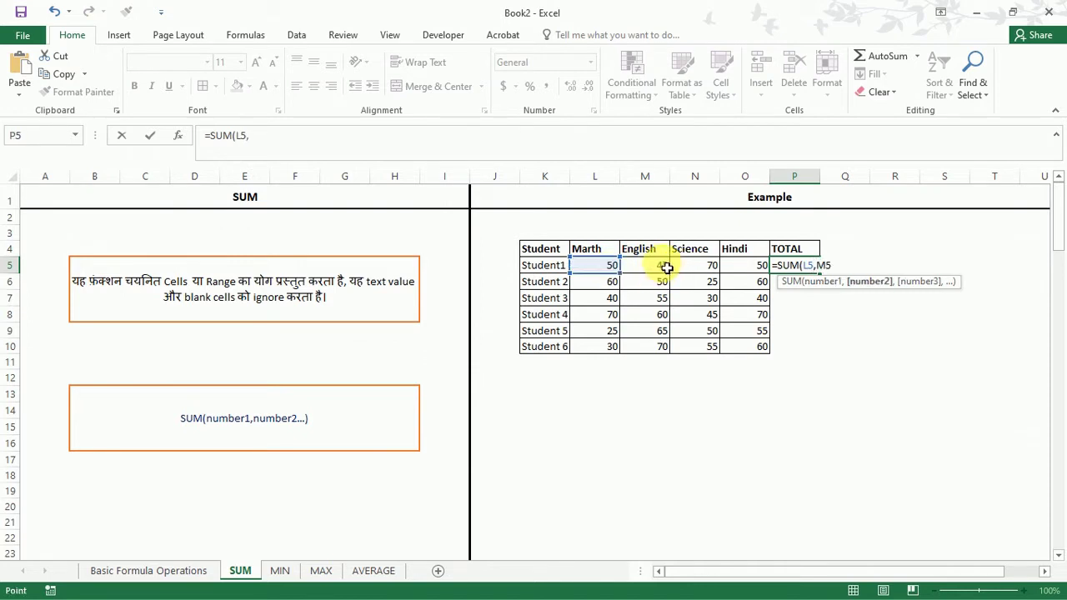
text(,)
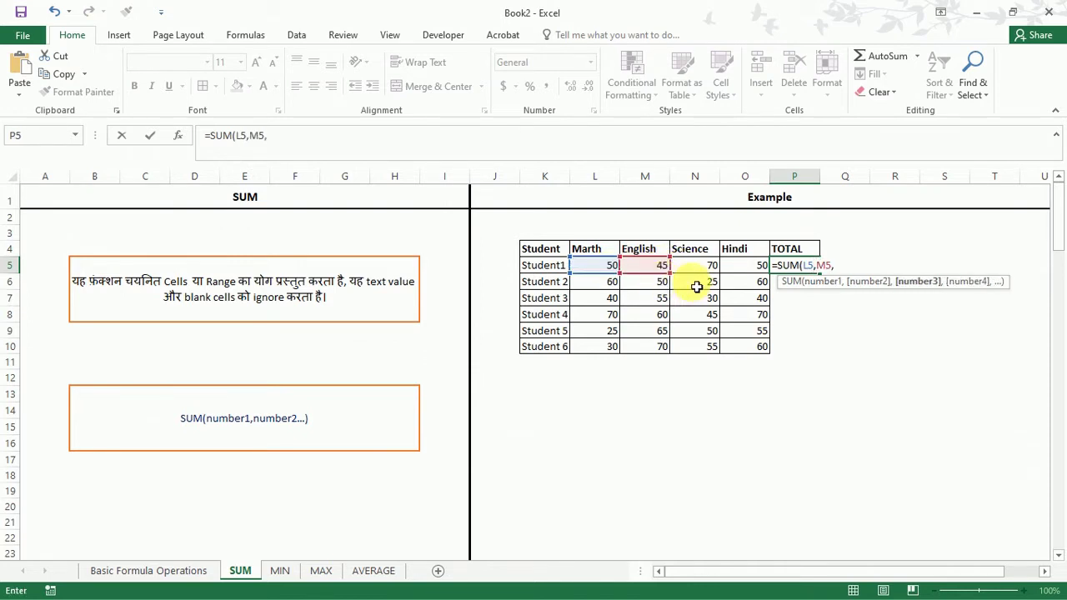
click(700, 269)
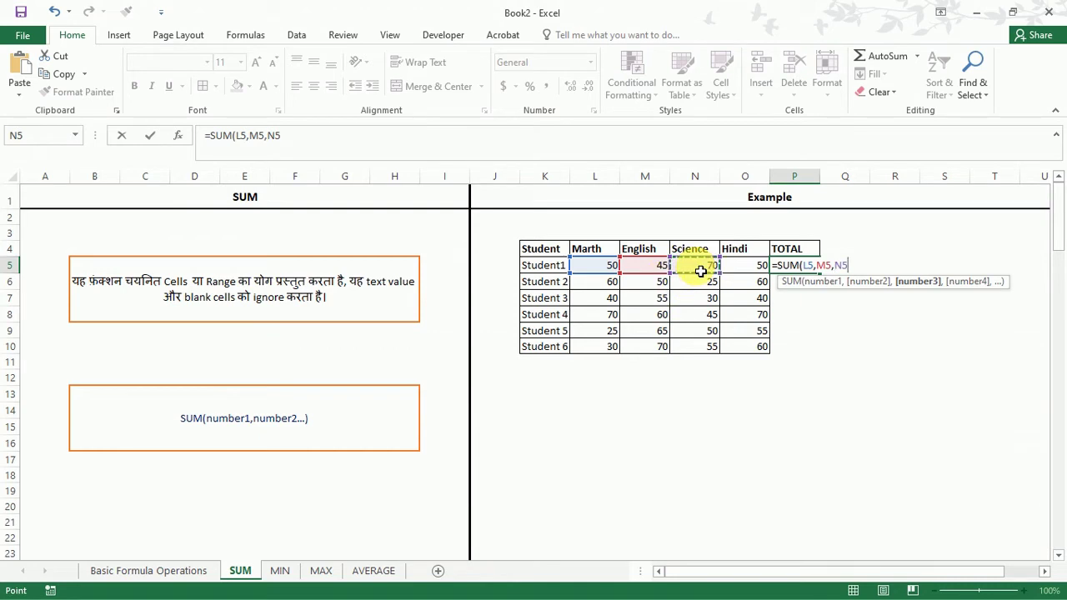
text(,)
click(760, 268)
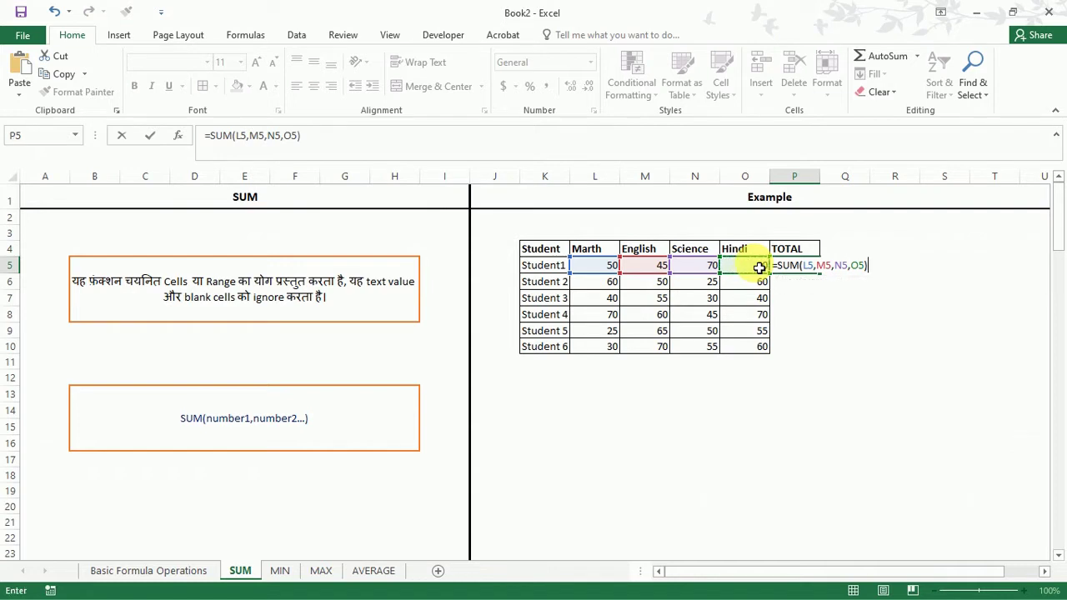
key(Return)
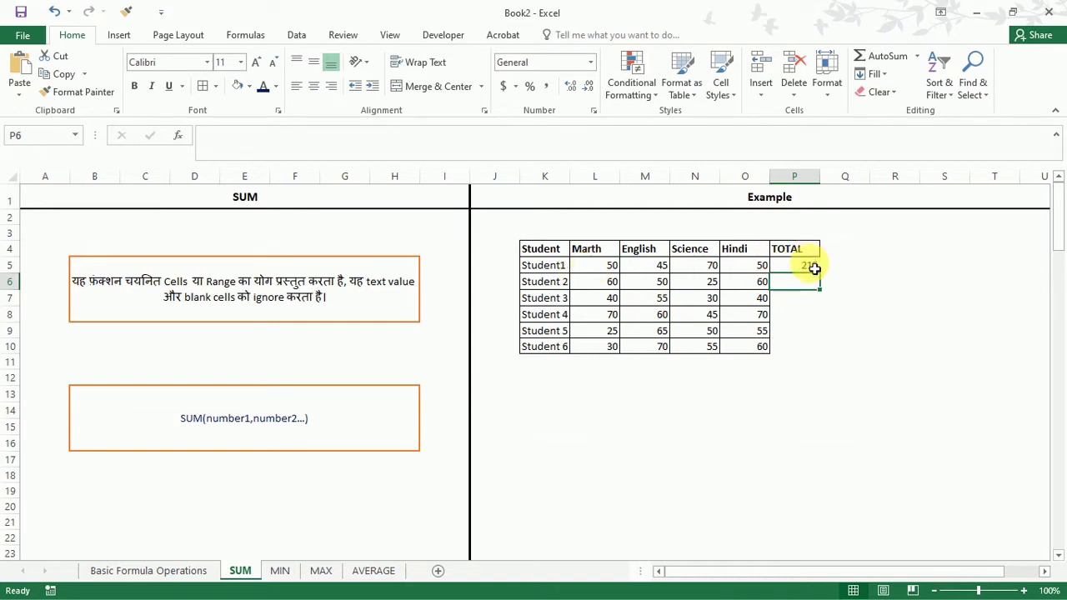
click(809, 266)
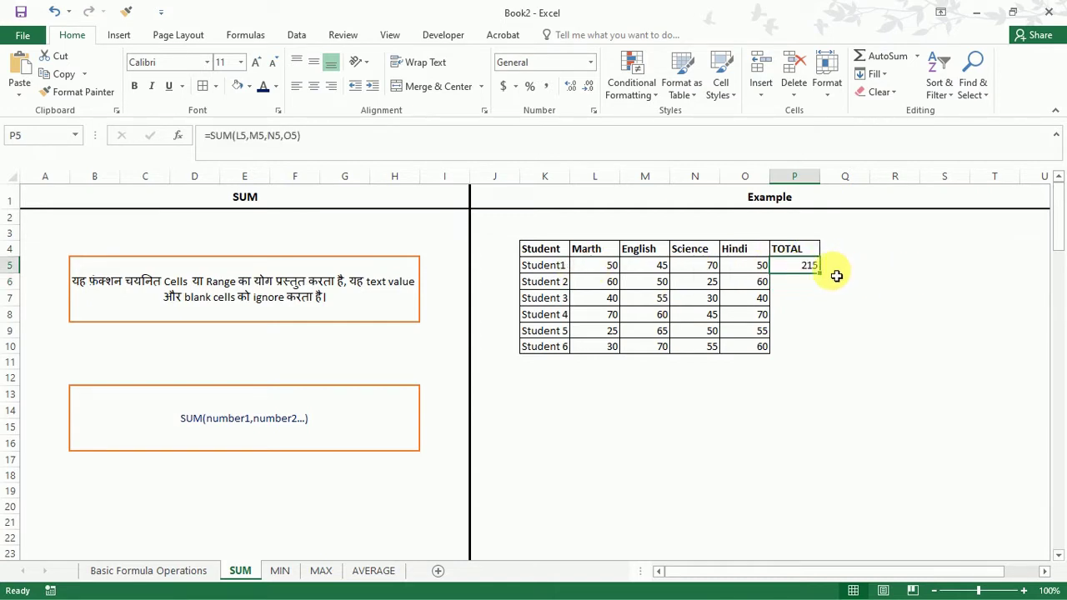
Step: Enter =SUM(L6:O6) in P6 to total Student 2's marks as 195
double_click(807, 265)
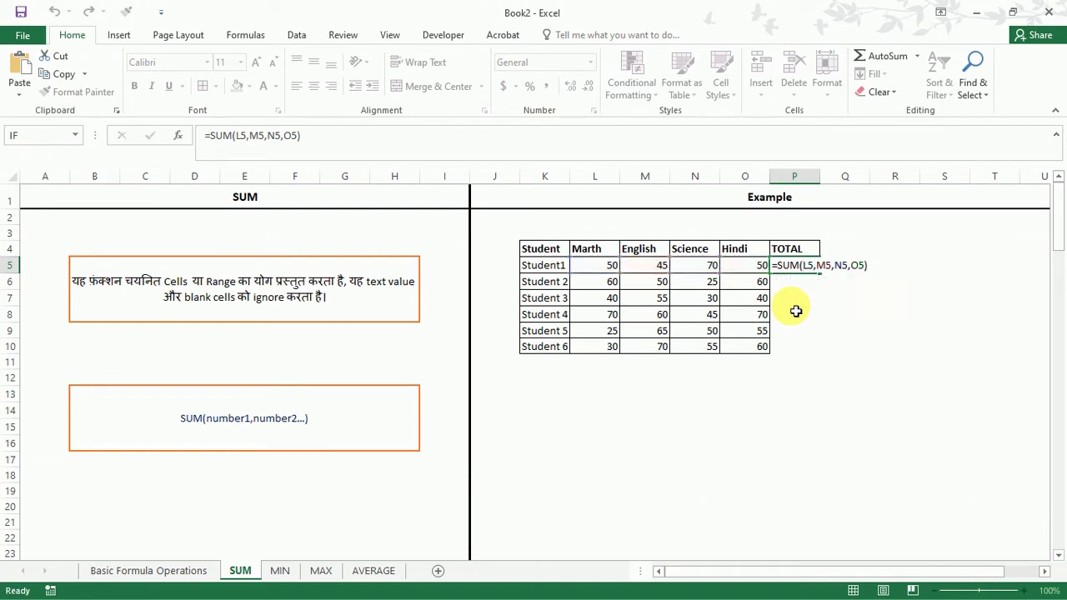
click(791, 282)
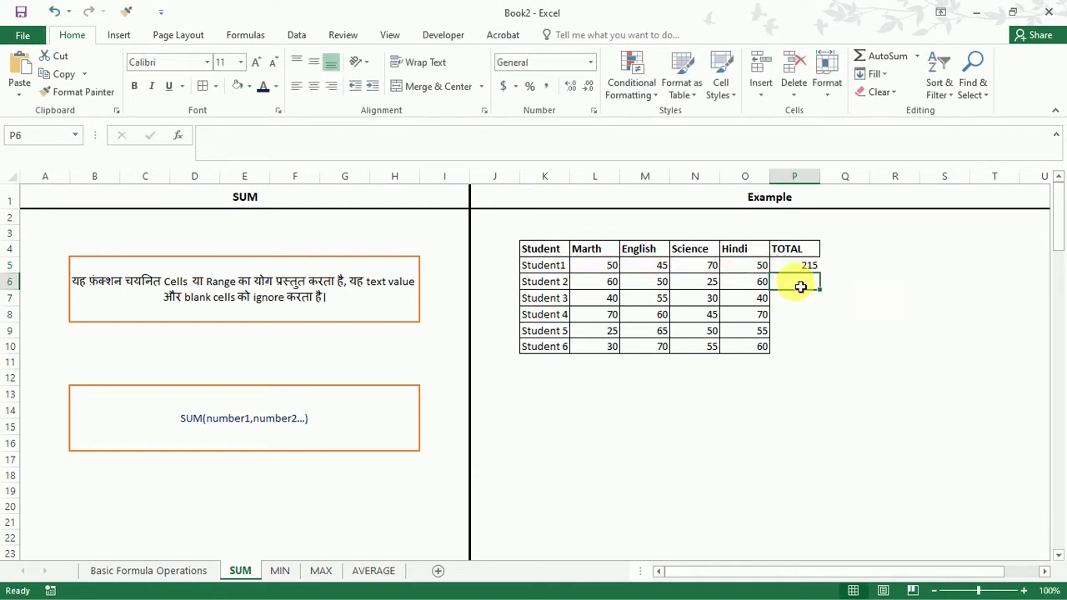
double_click(800, 287)
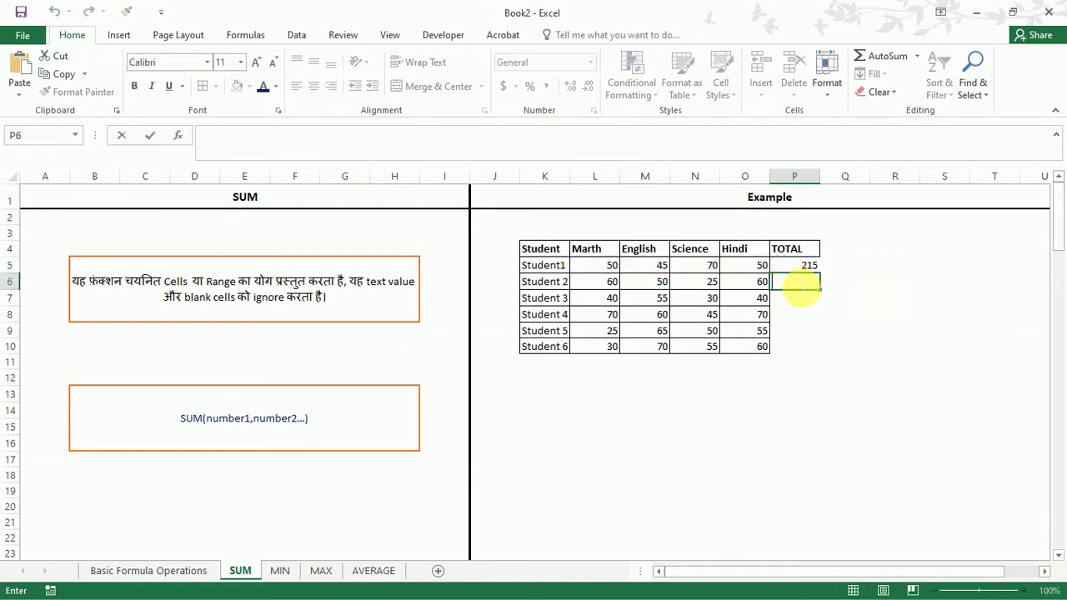
text(=)
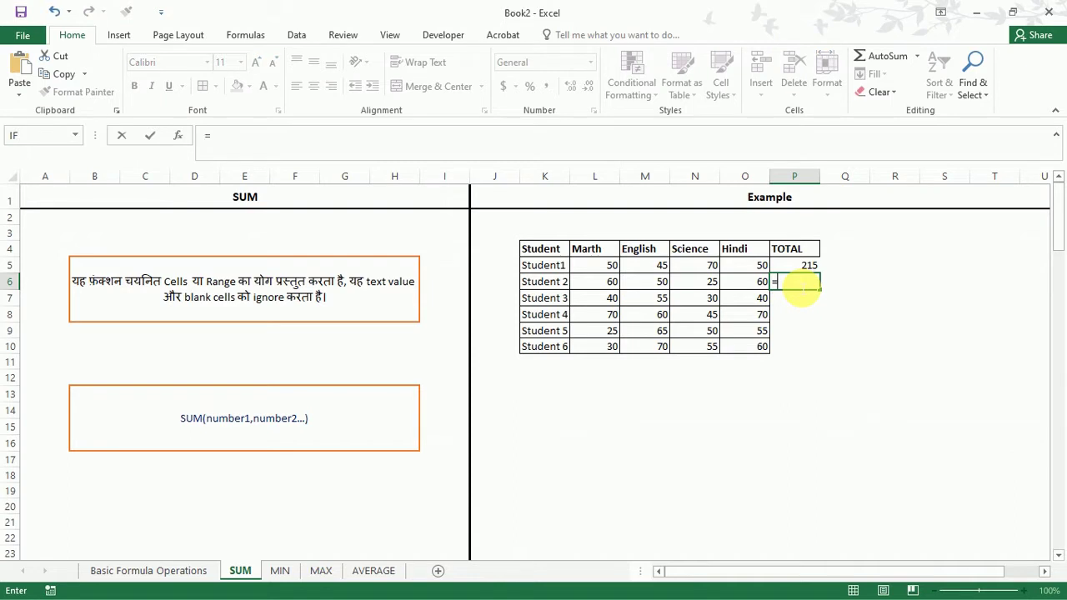
text(sum)
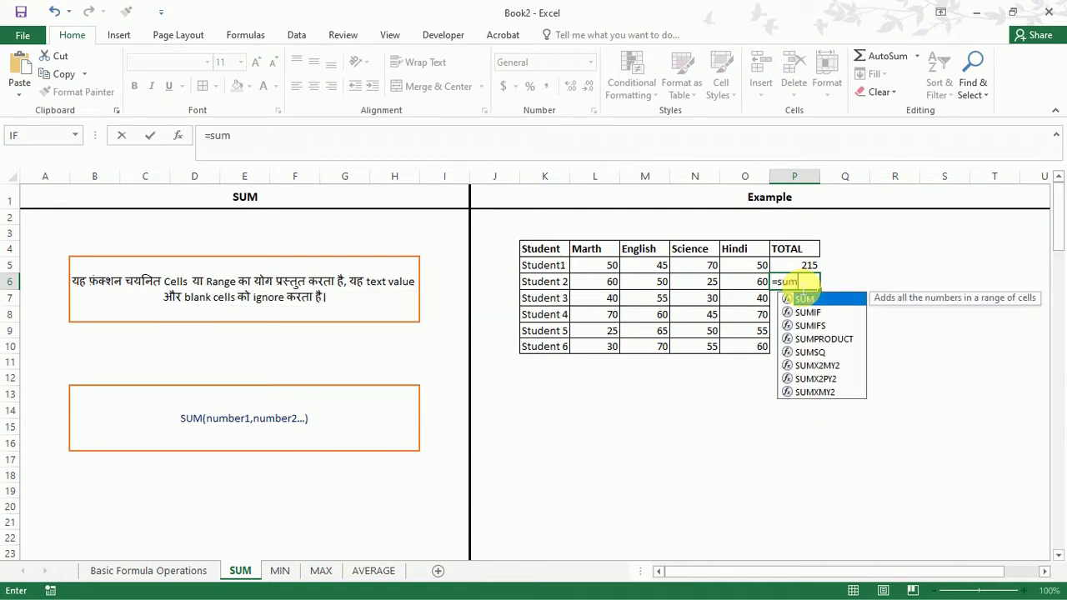
double_click(802, 297)
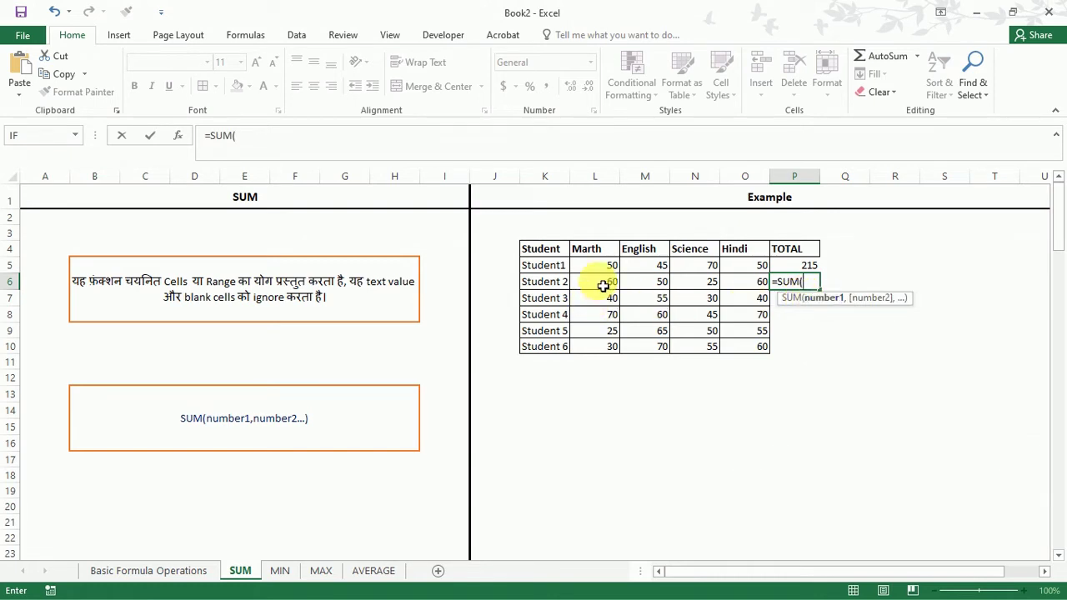
drag(603, 286, 750, 285)
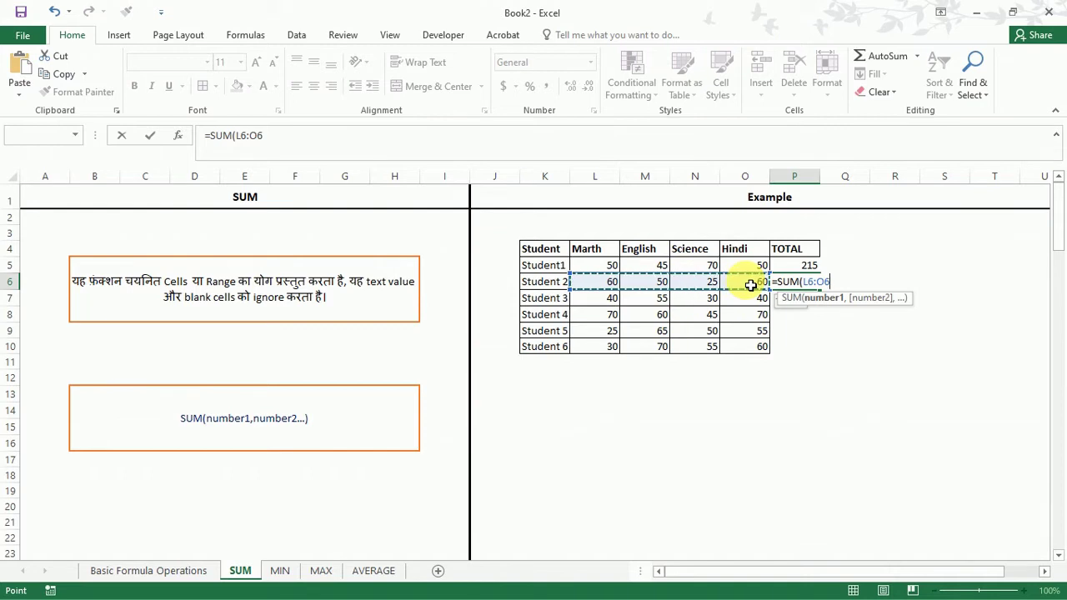
drag(750, 285, 750, 285)
text())
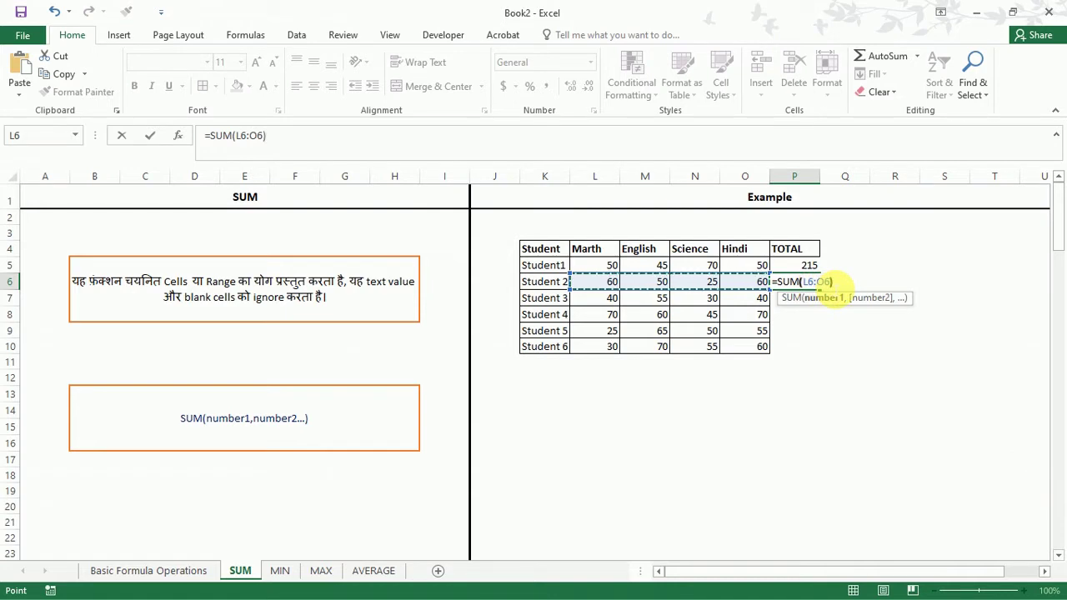
click(832, 282)
key(Return)
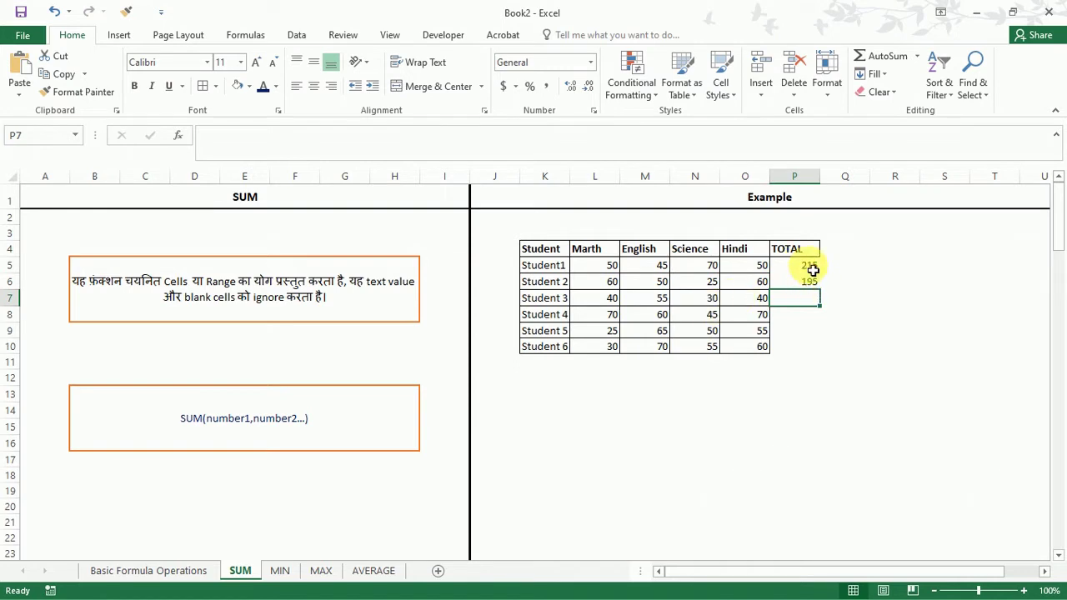
Step: Fill P6's =SUM(L6:O6) down to P10, giving totals 165, 245, 195 and 215
double_click(810, 266)
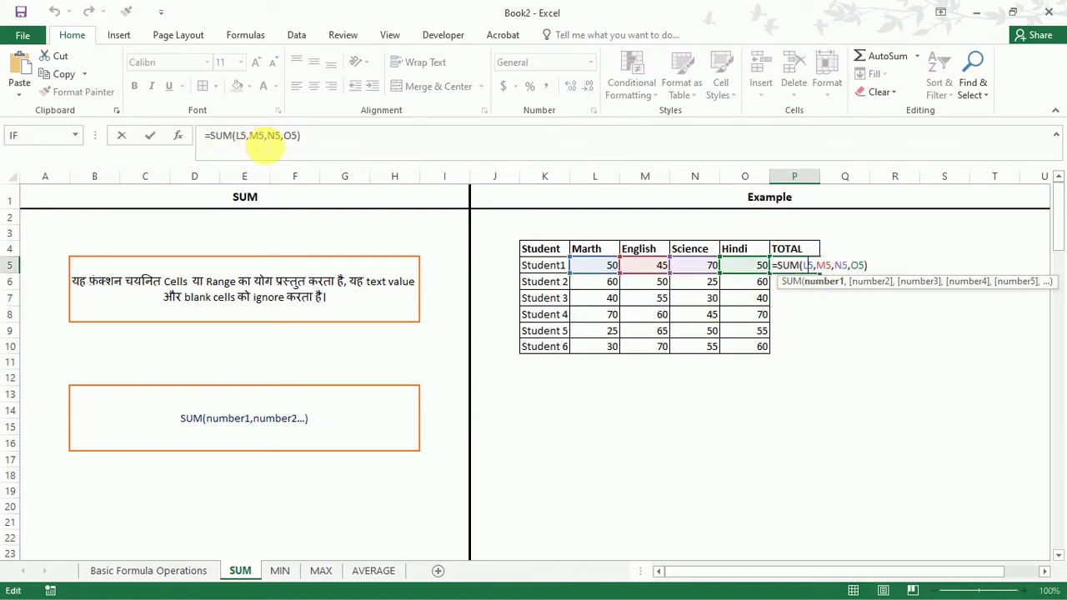
click(778, 289)
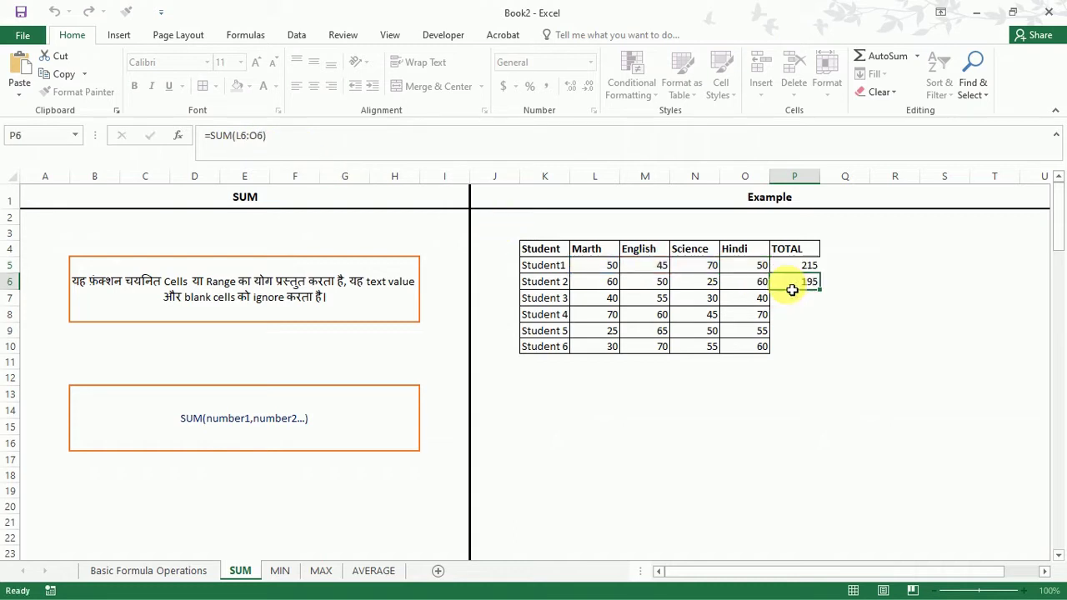
key(alt+equal)
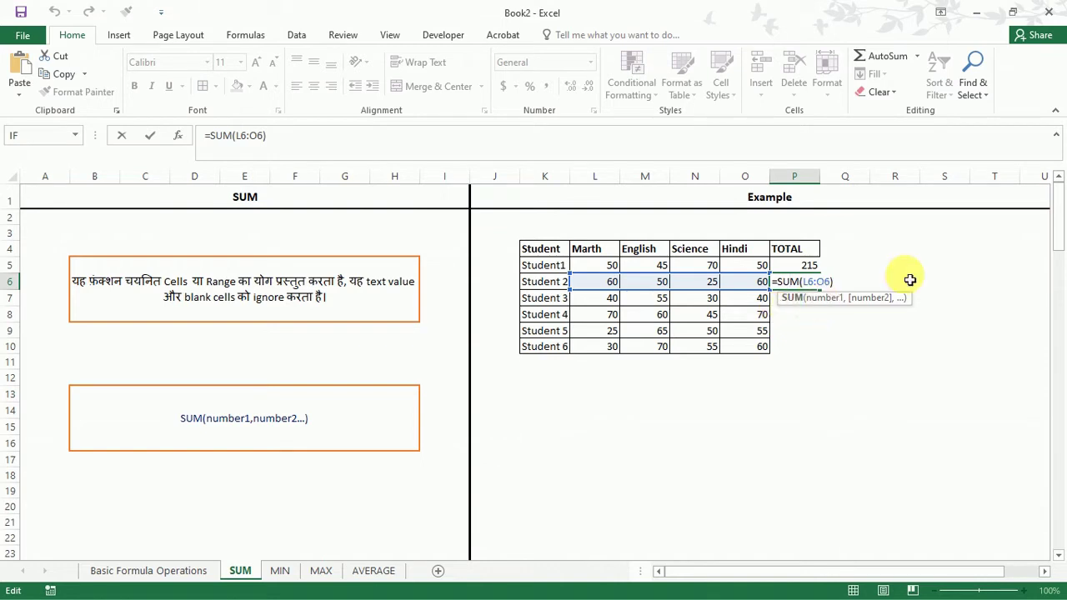
key(Return)
click(809, 283)
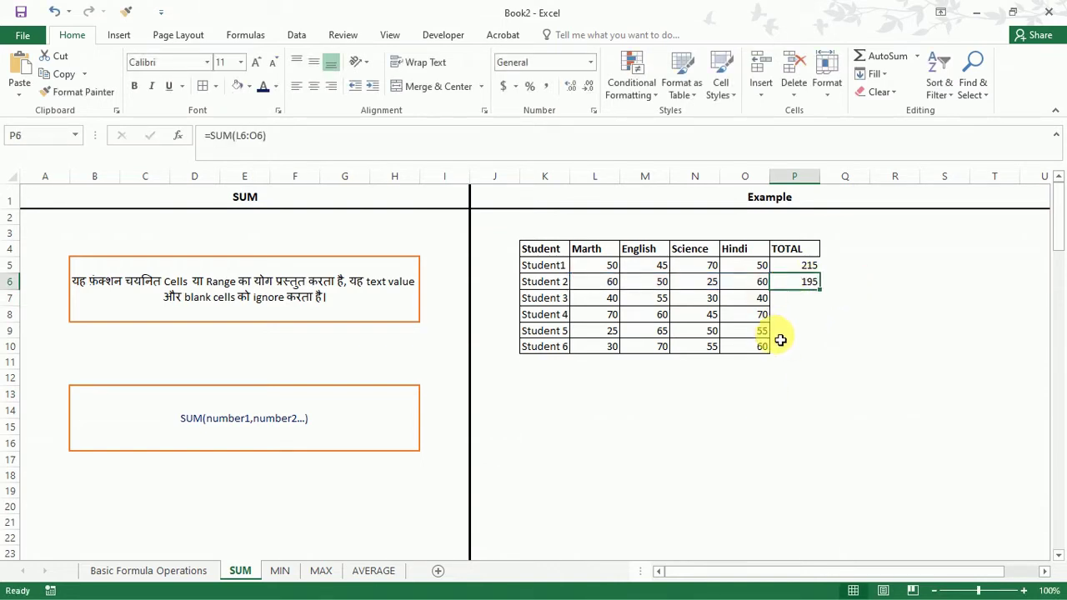
double_click(827, 294)
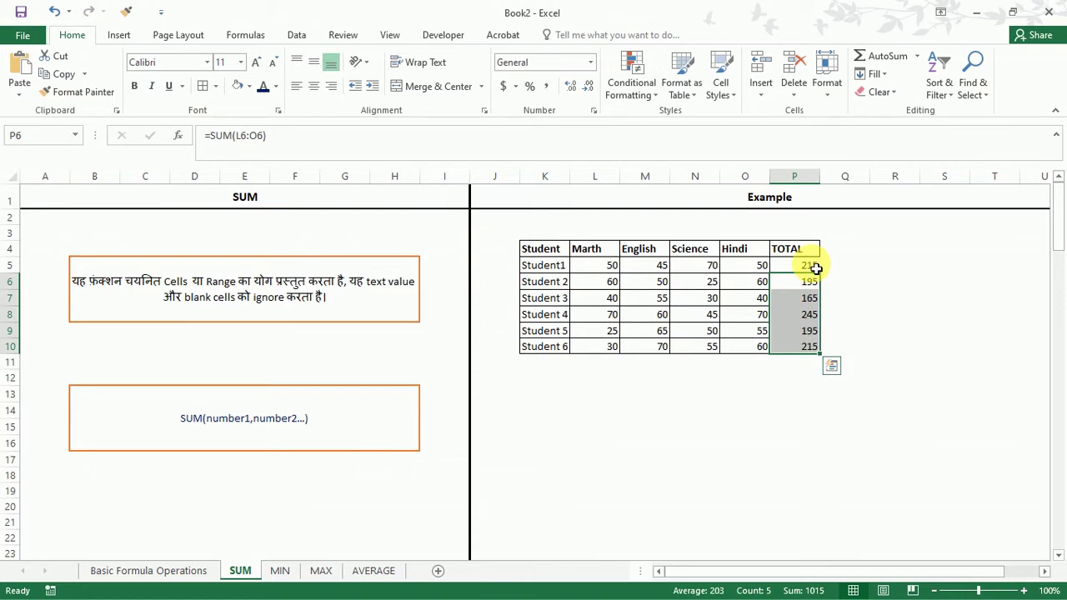
click(816, 267)
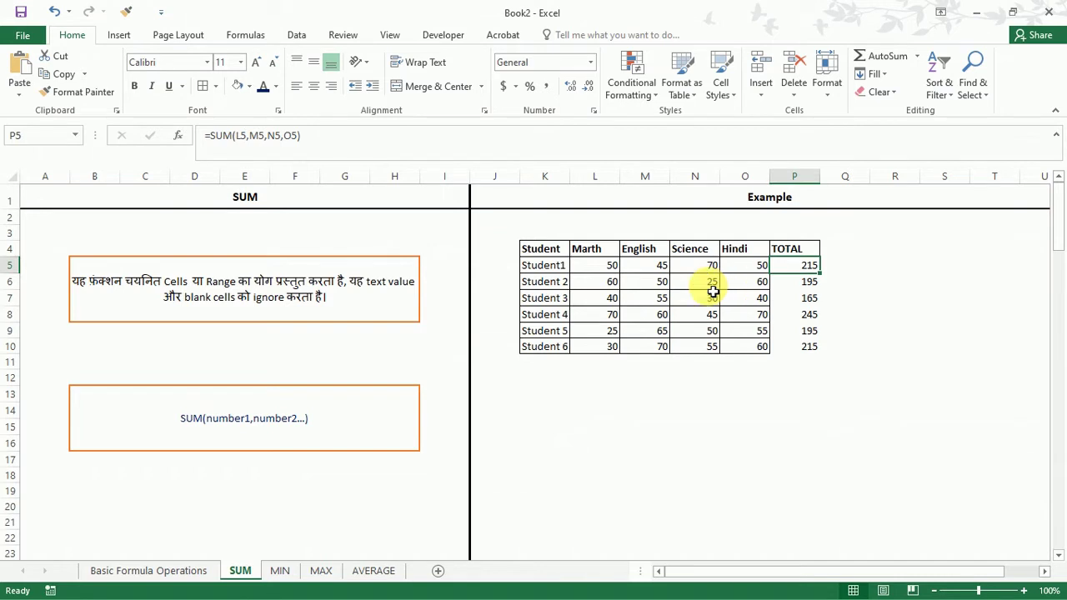
Step: On the MIN sheet, enter =MIN(L5:O5) in P5 so Student1's minimum shows 45
click(278, 573)
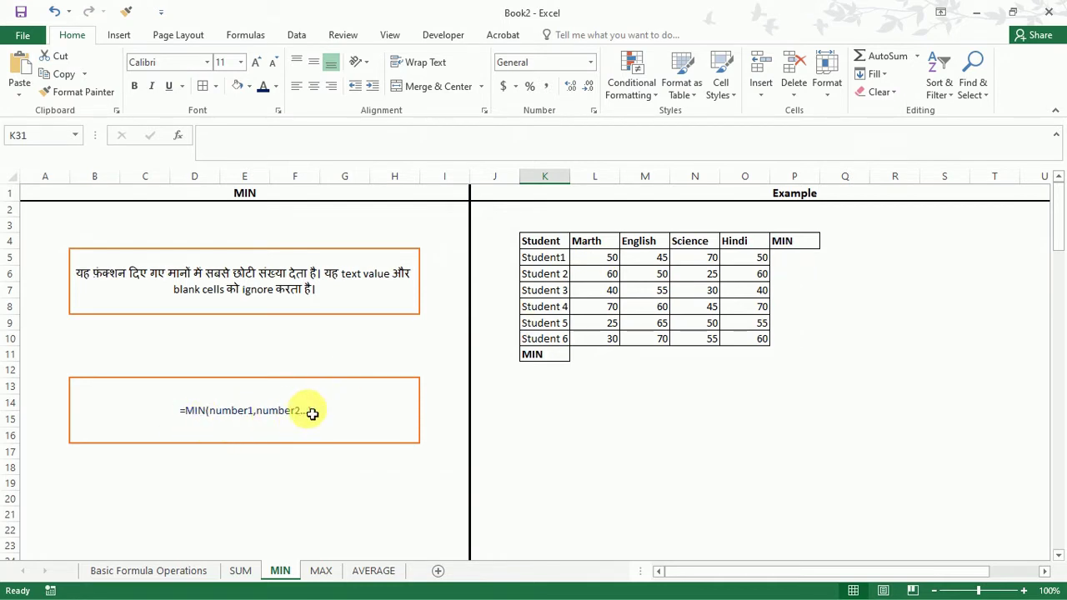
click(786, 259)
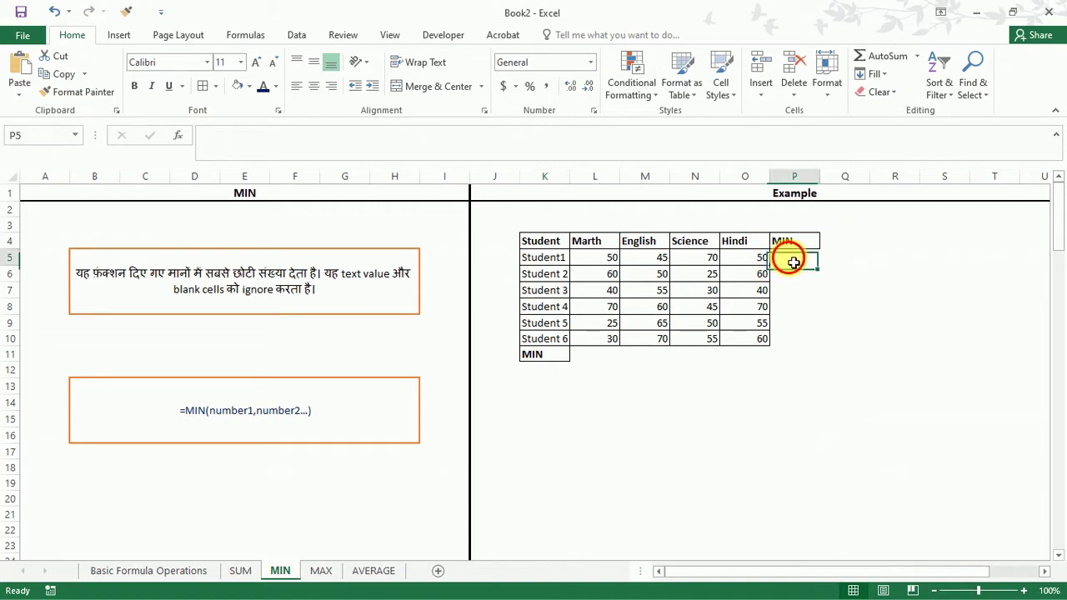
text(=)
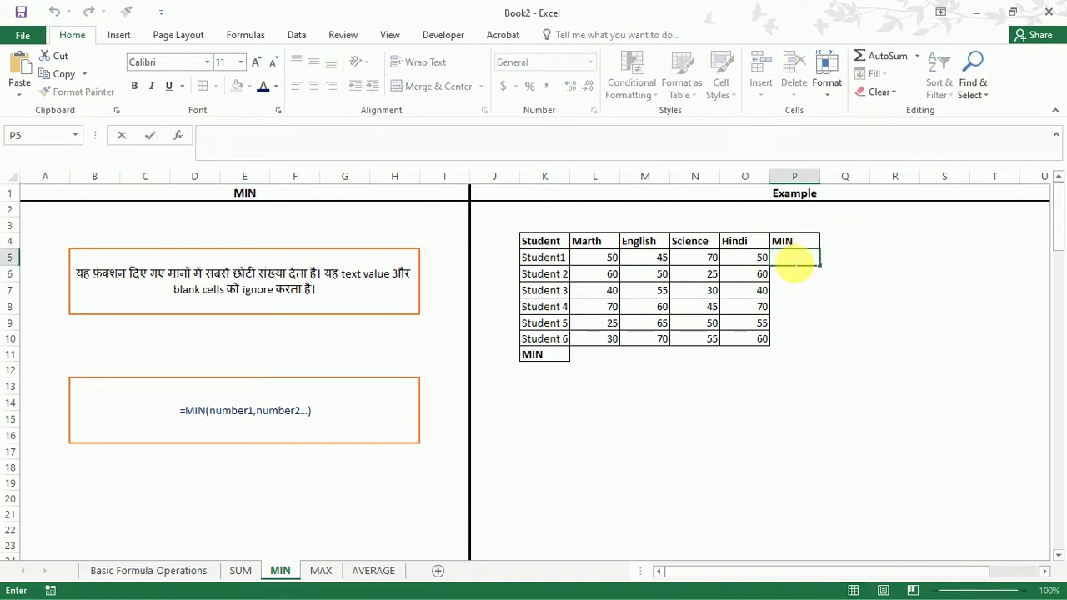
text(=)
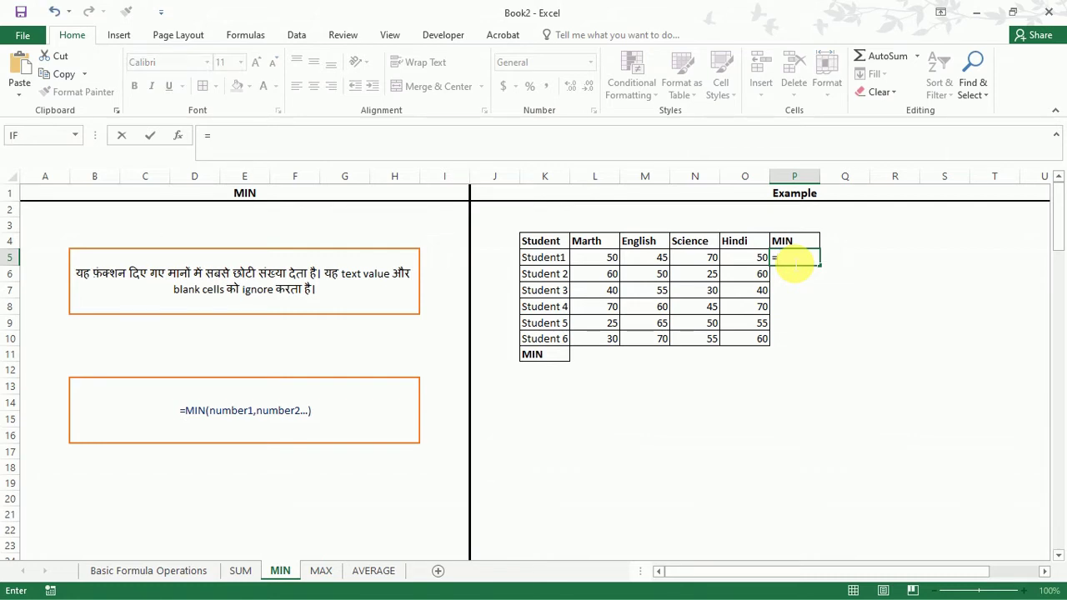
text(mi)
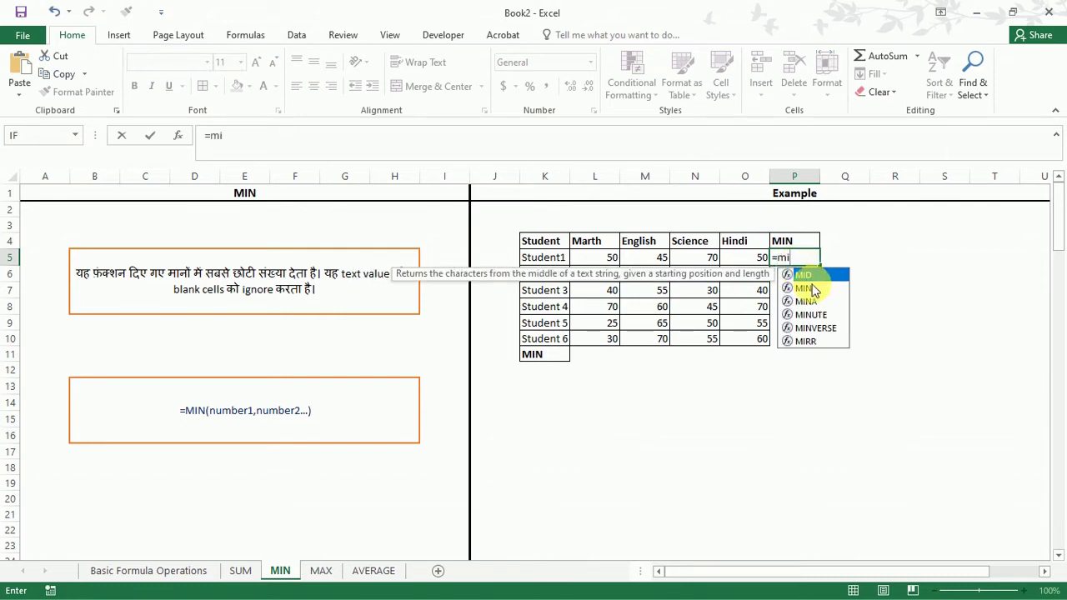
double_click(805, 287)
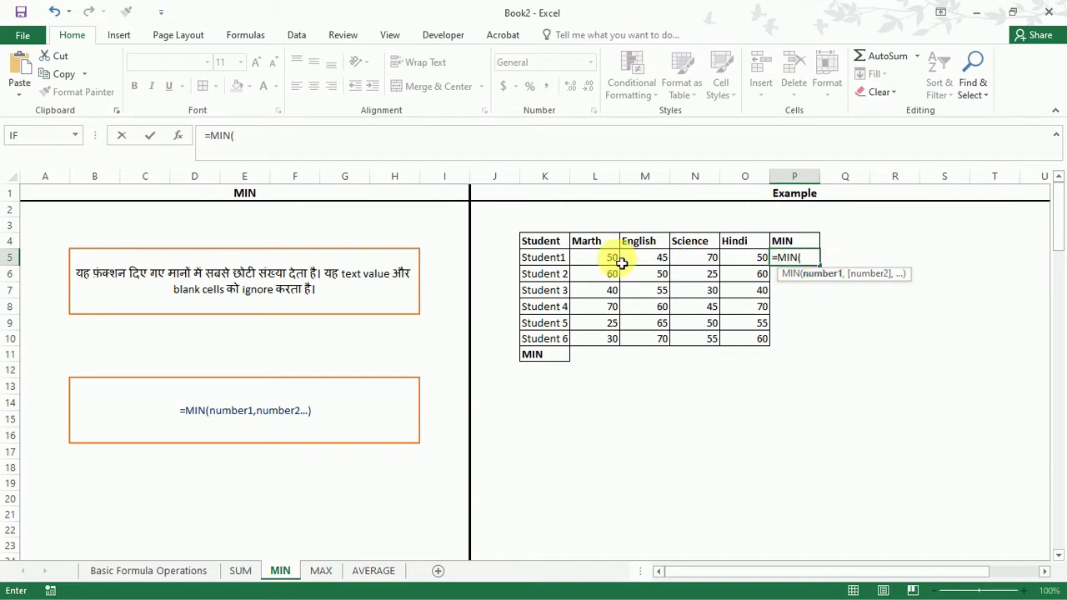
drag(605, 264, 739, 258)
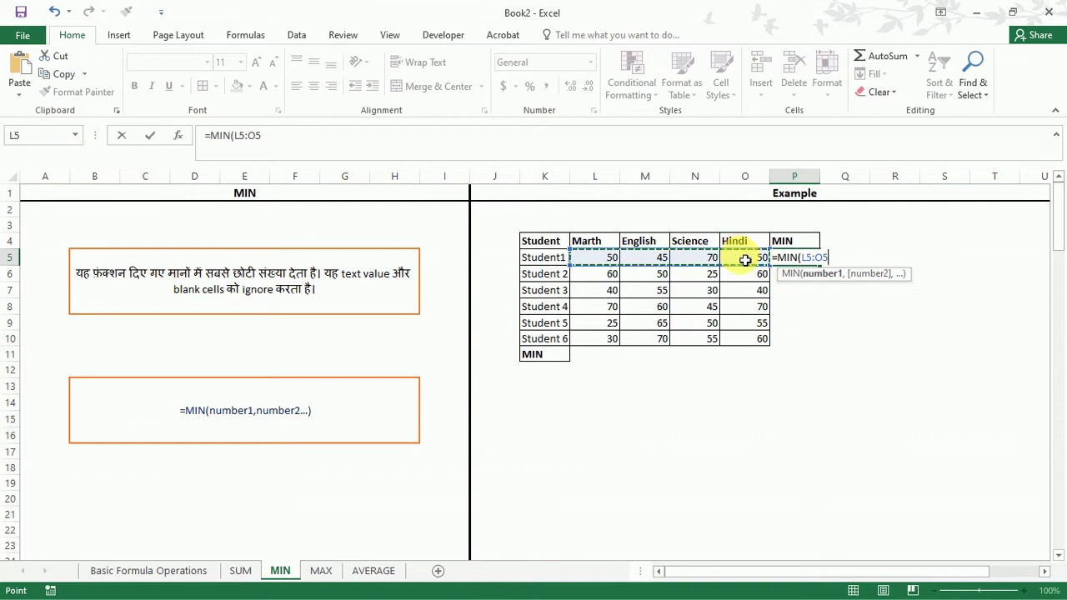
text())
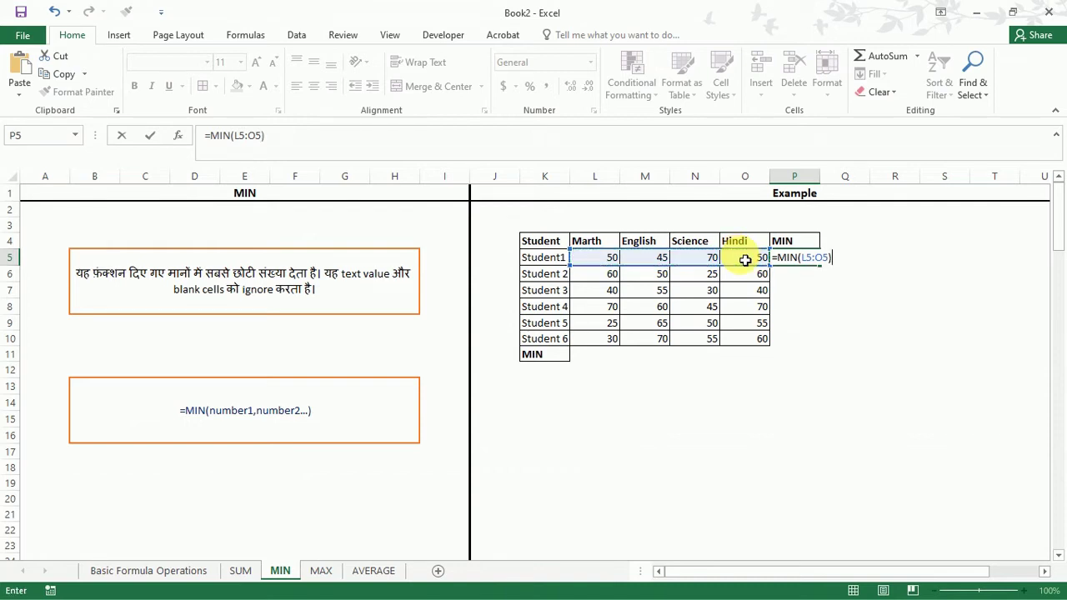
key(Return)
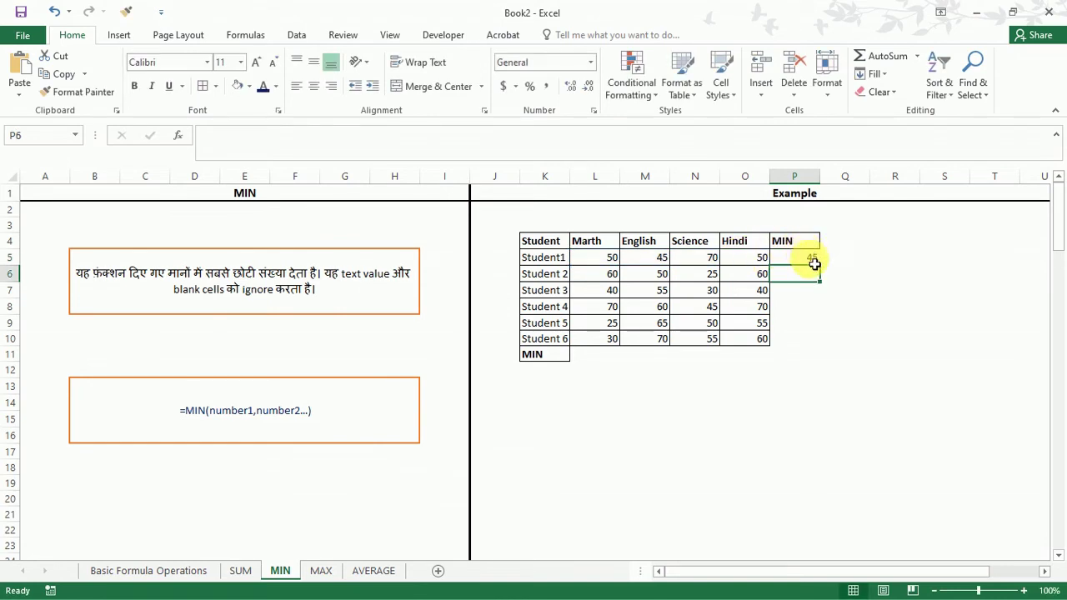
Step: Fill Student1's MIN formula down P5:P10 so every student gets a lowest mark
click(814, 262)
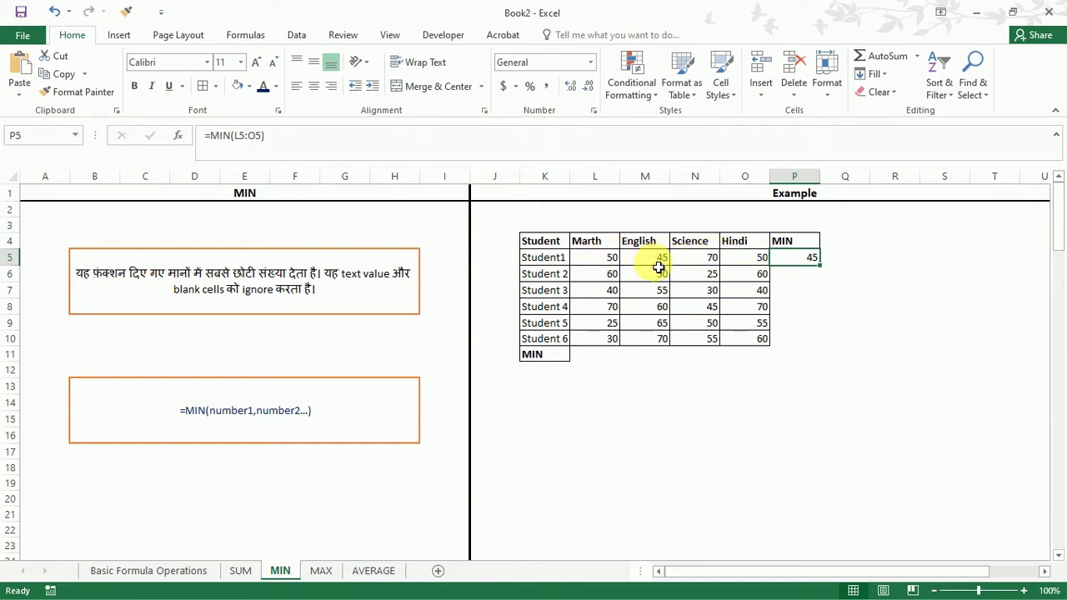
click(661, 260)
click(815, 261)
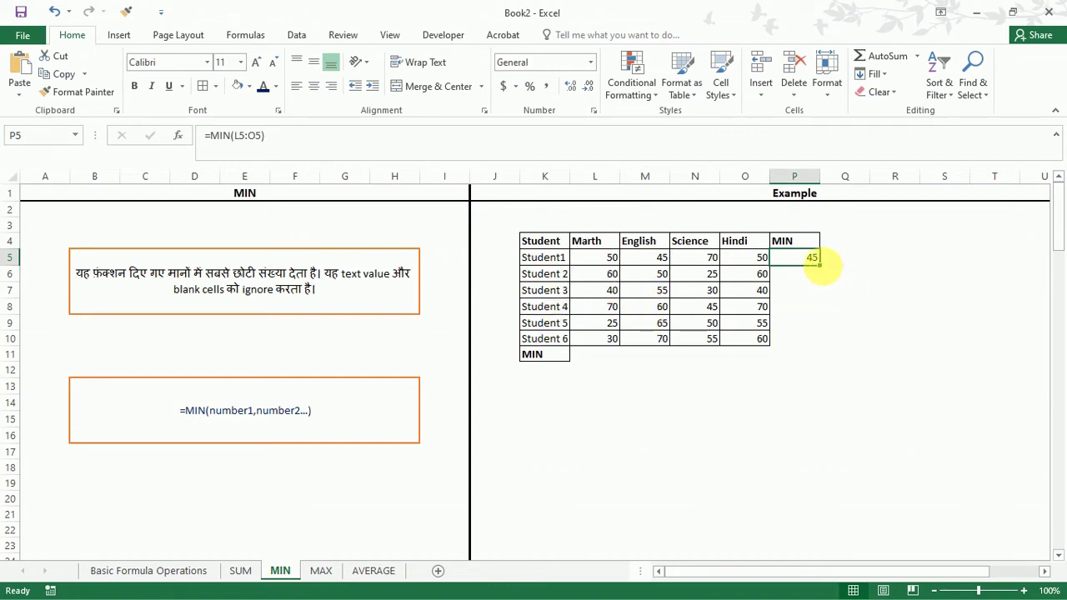
drag(825, 272, 831, 357)
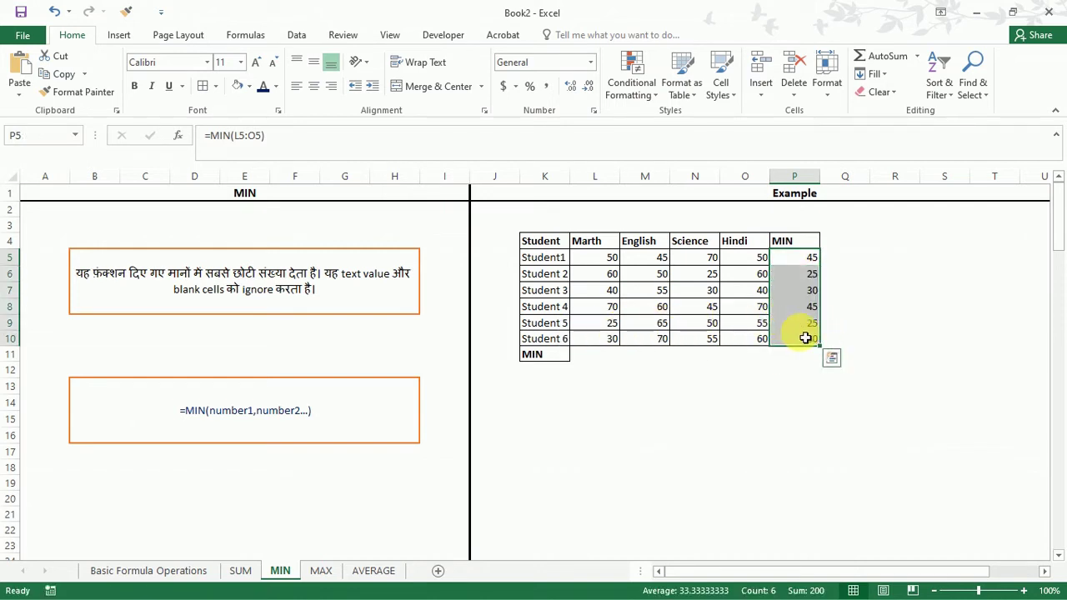
click(810, 290)
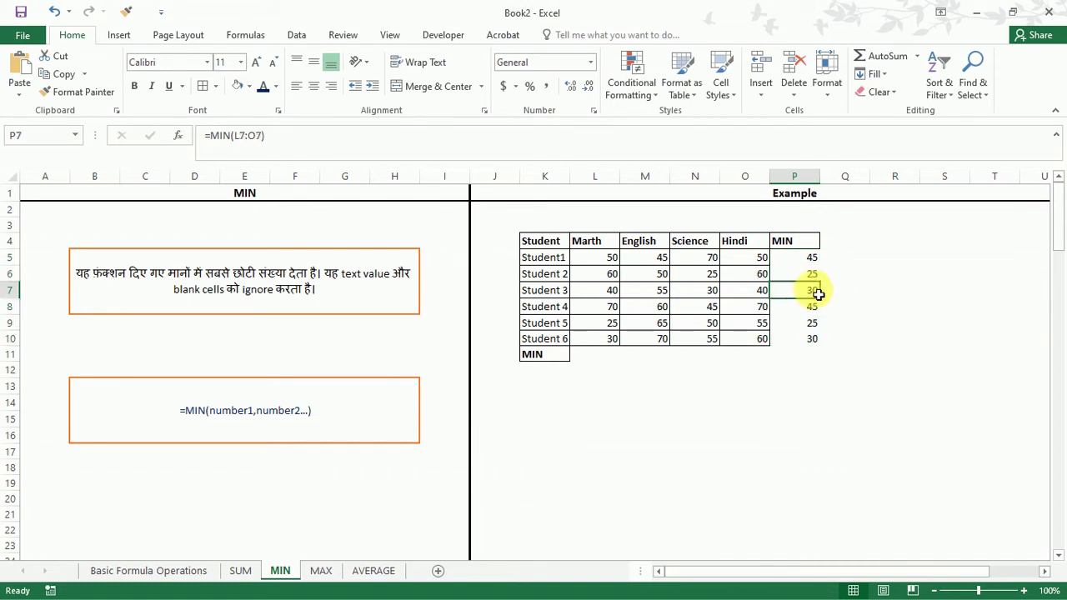
click(708, 293)
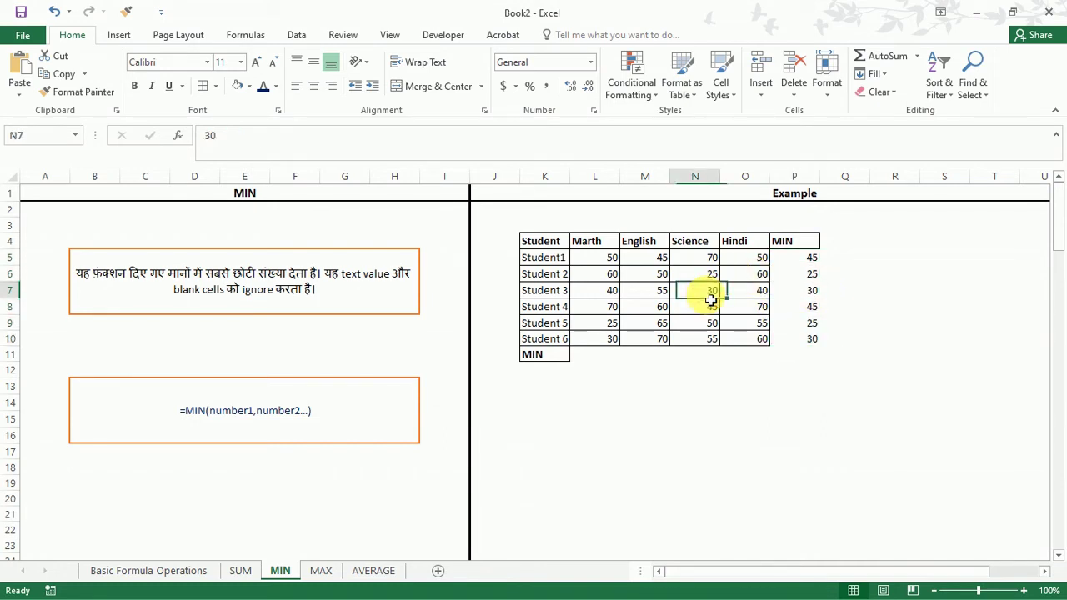
click(807, 291)
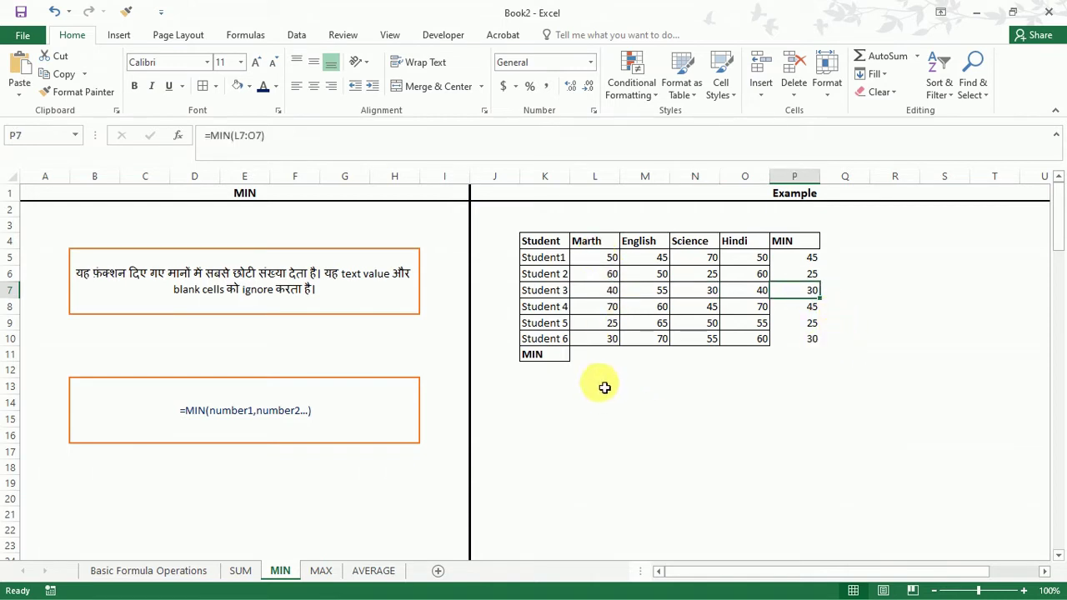
Step: Enter =MIN(L5:L10) in L11 and fill it across to O11: 25, 45, 25, 40
click(592, 357)
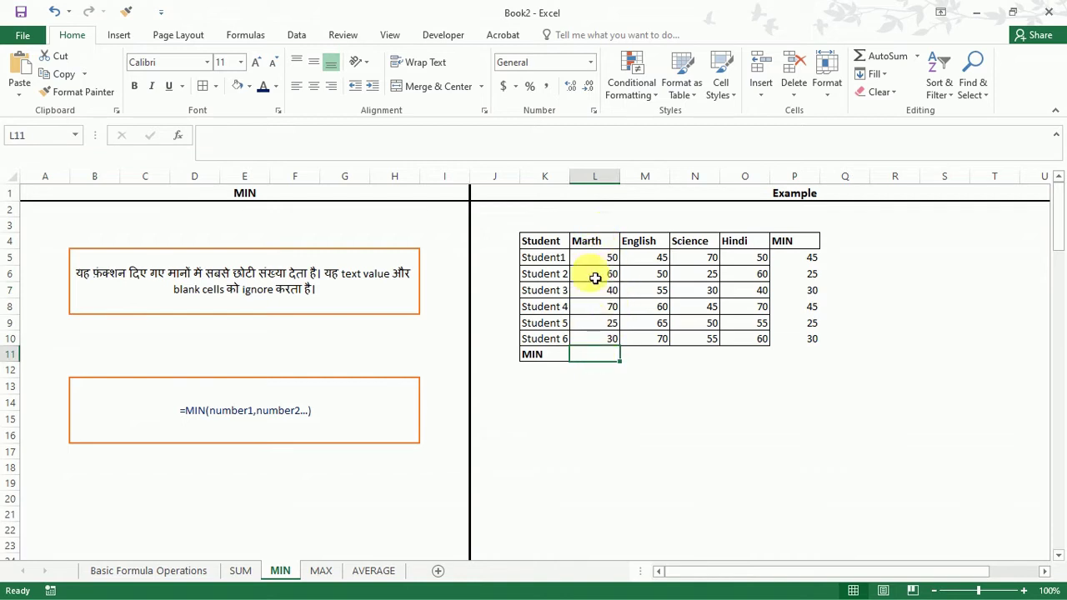
double_click(588, 361)
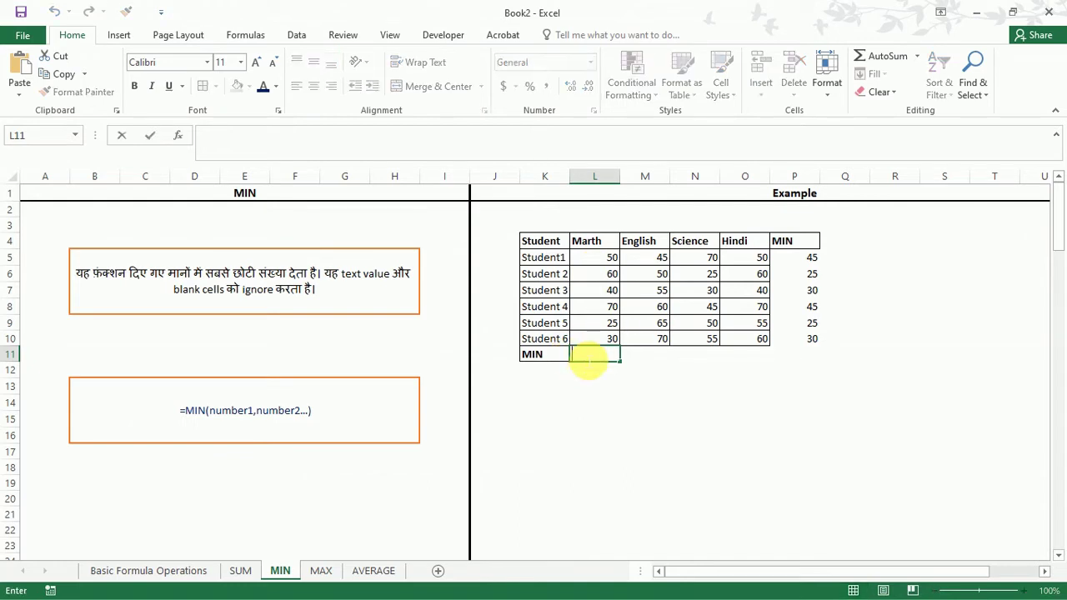
text(=)
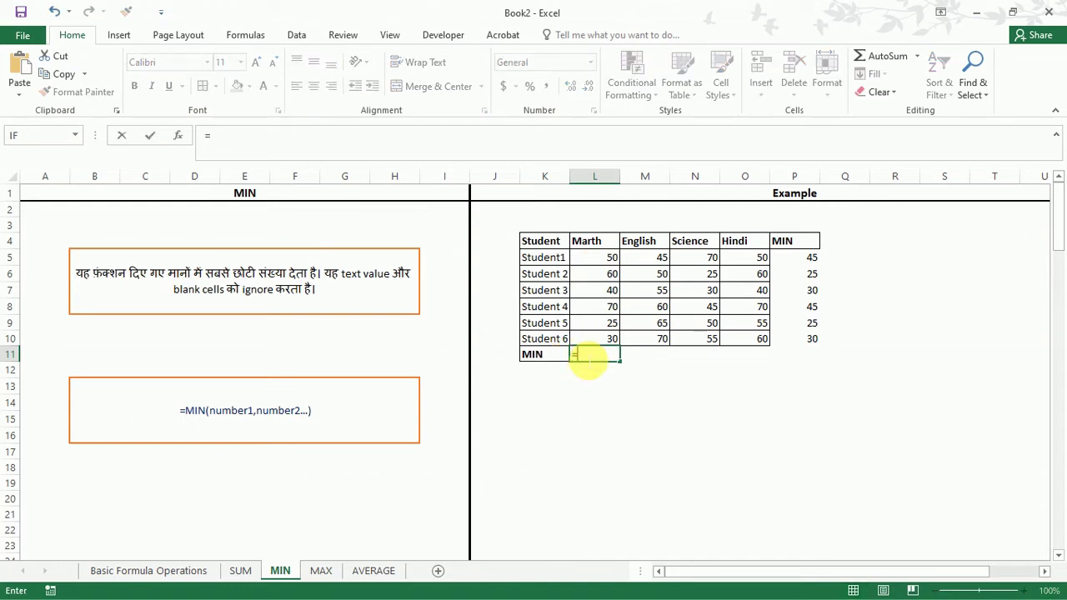
text(m)
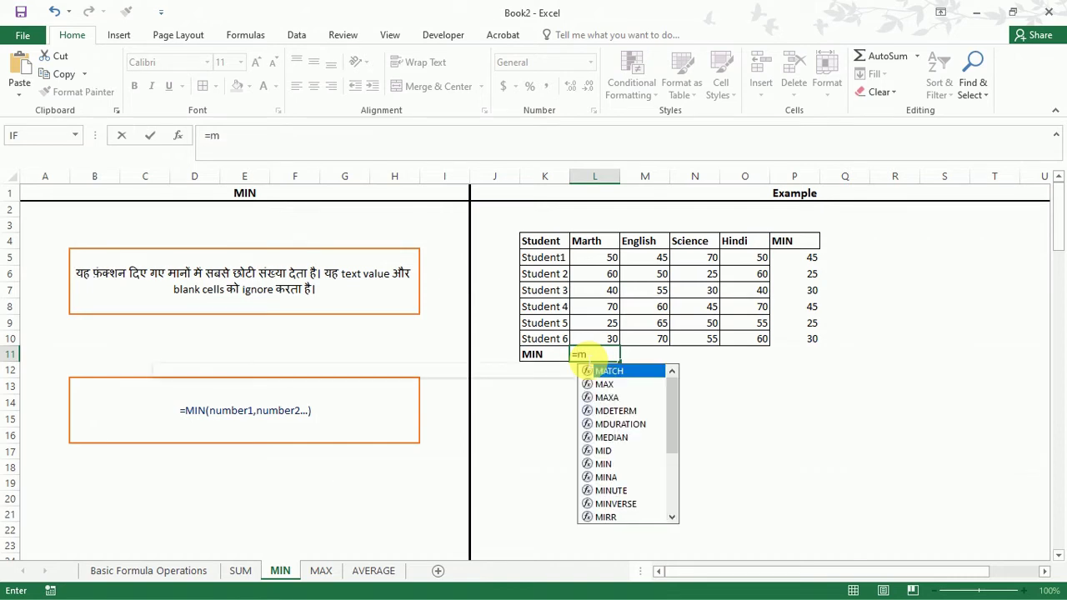
text(in)
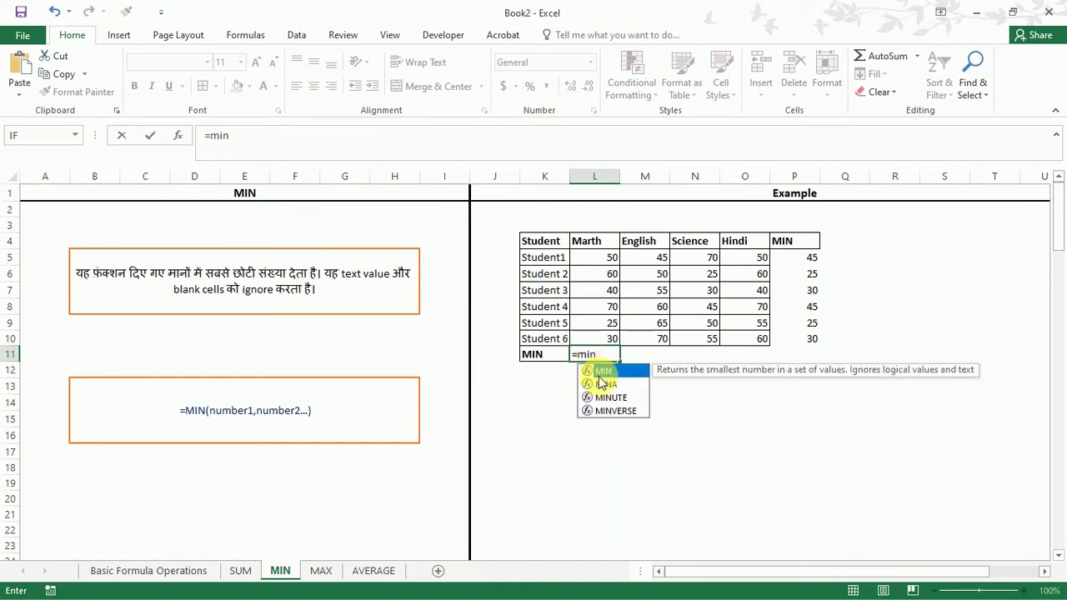
double_click(601, 371)
drag(604, 259, 619, 357)
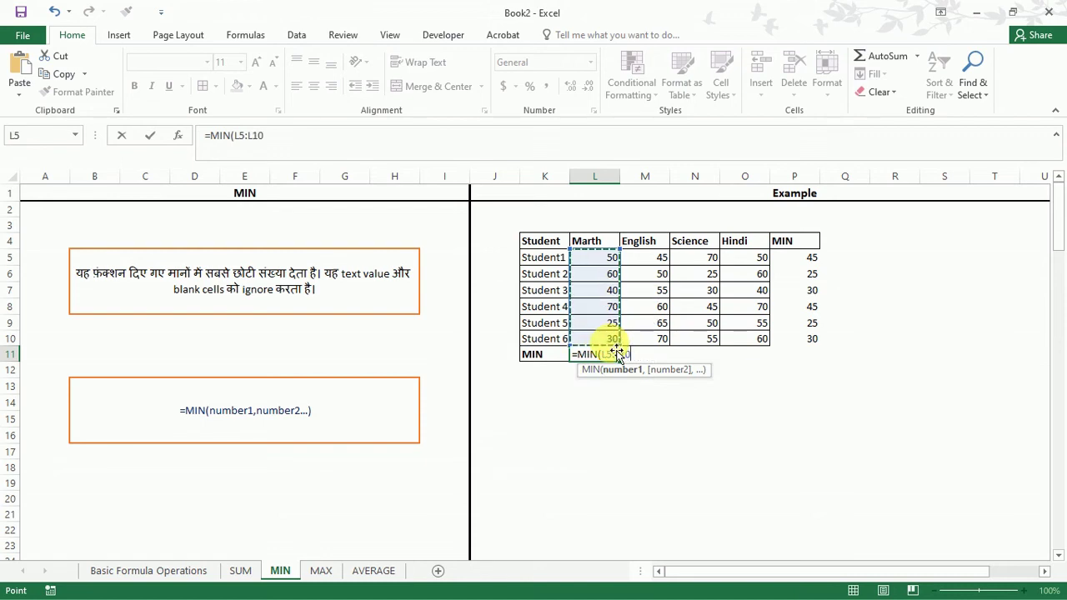
text())
key(Return)
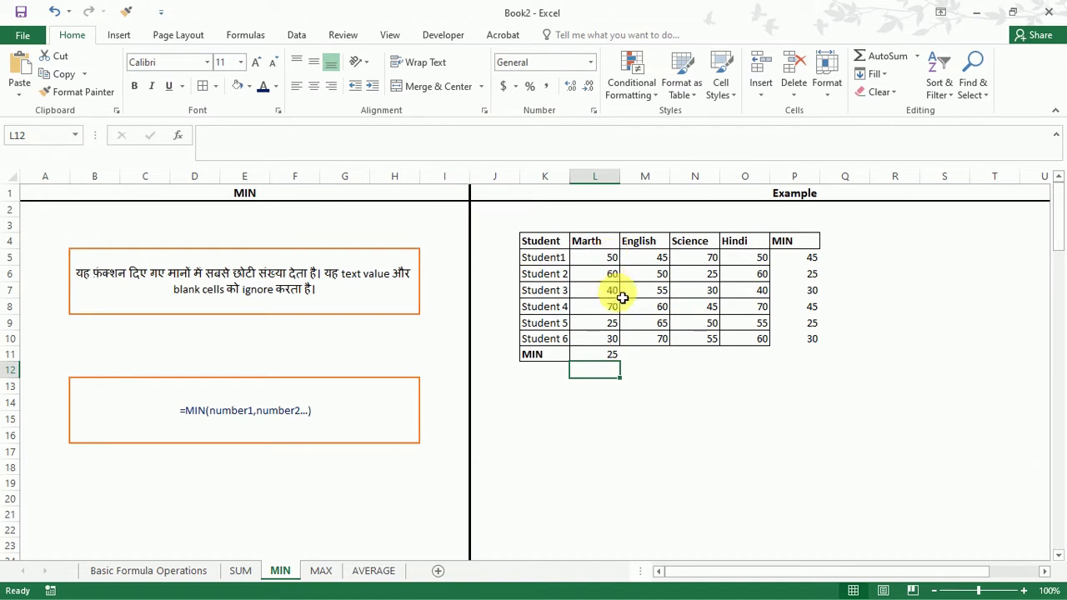
click(614, 325)
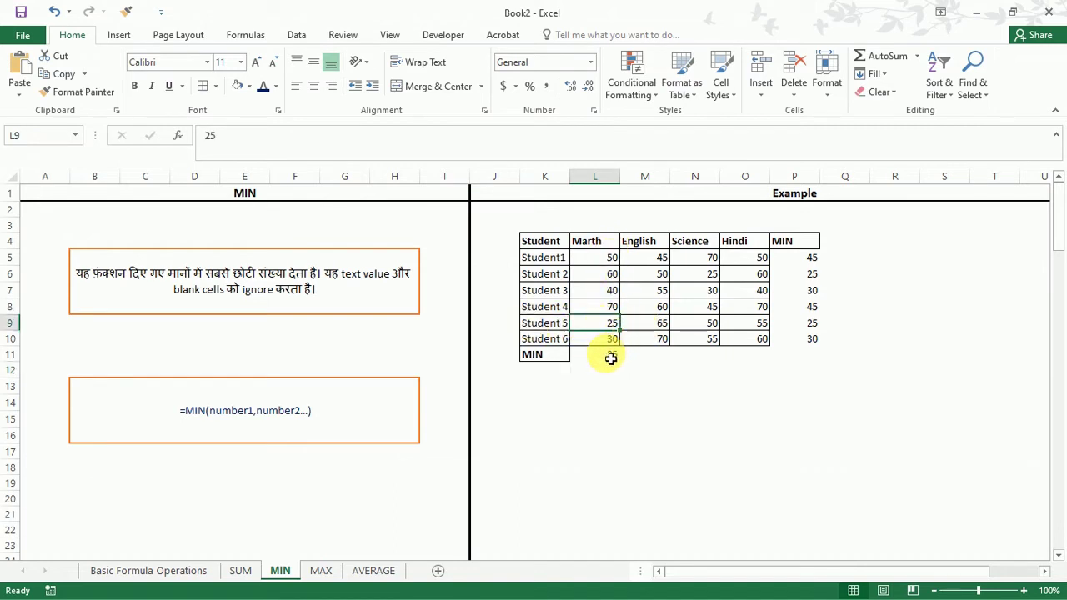
click(609, 356)
text(=MIN(L5:L10))
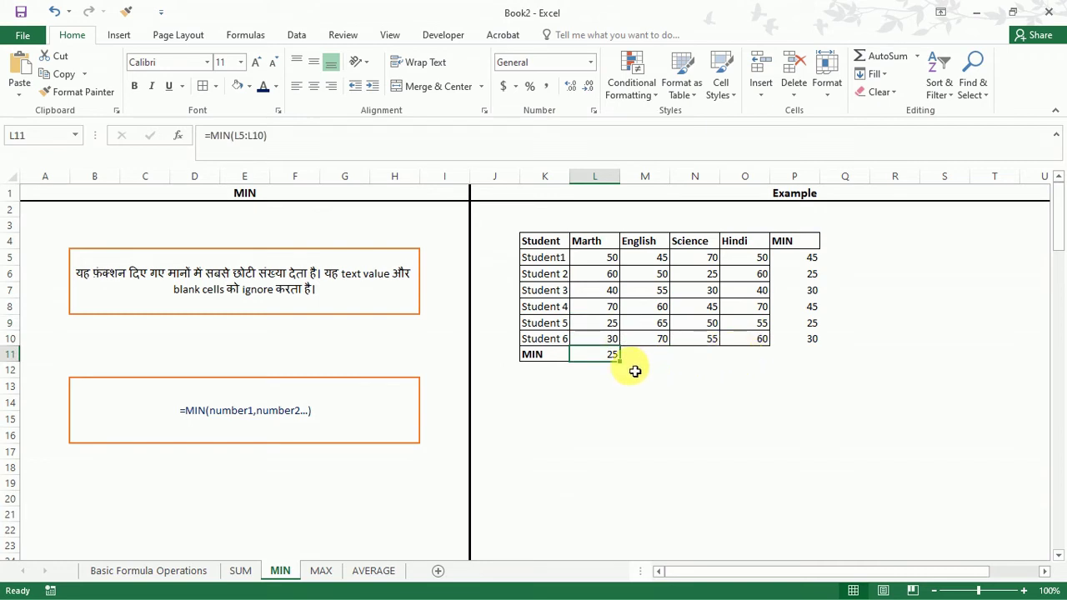
drag(621, 360, 784, 364)
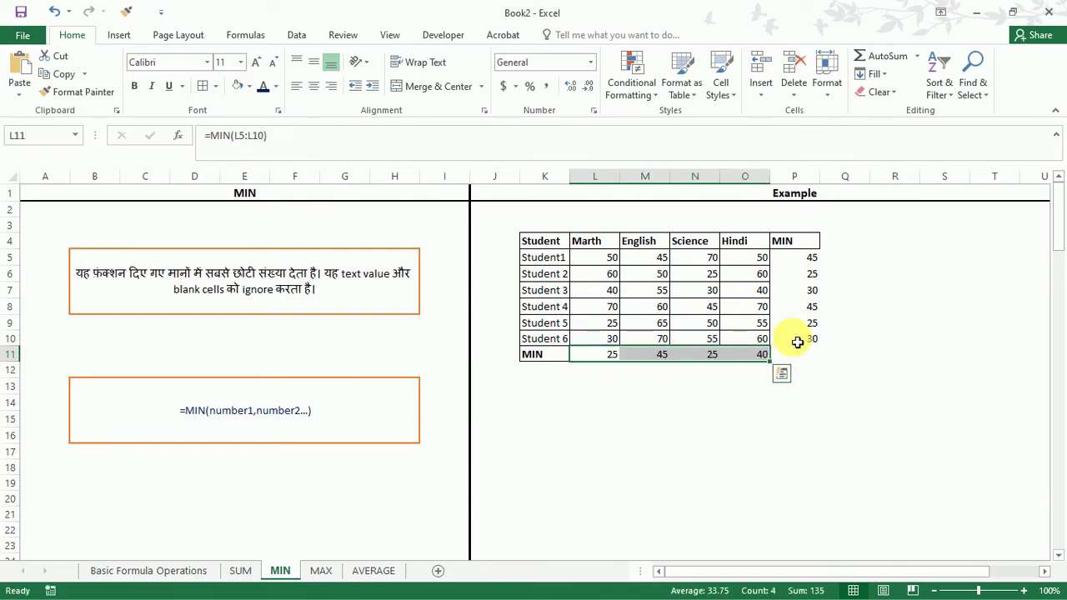
click(793, 356)
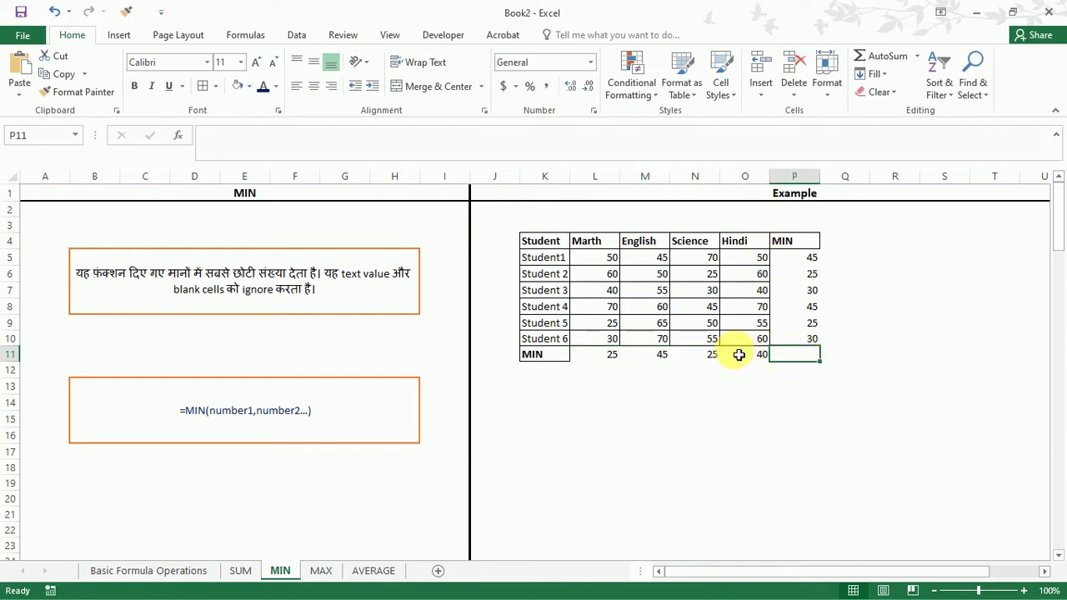
Step: On the MAX sheet, enter =MAX(L5:O5) in P5 so Student1's maximum shows 70
click(322, 571)
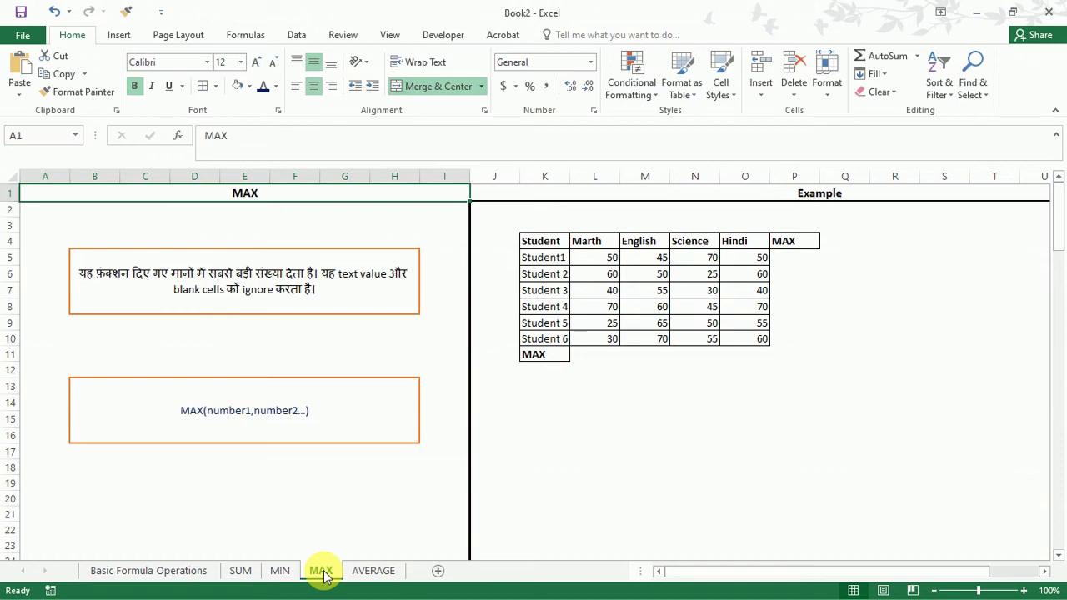
click(798, 264)
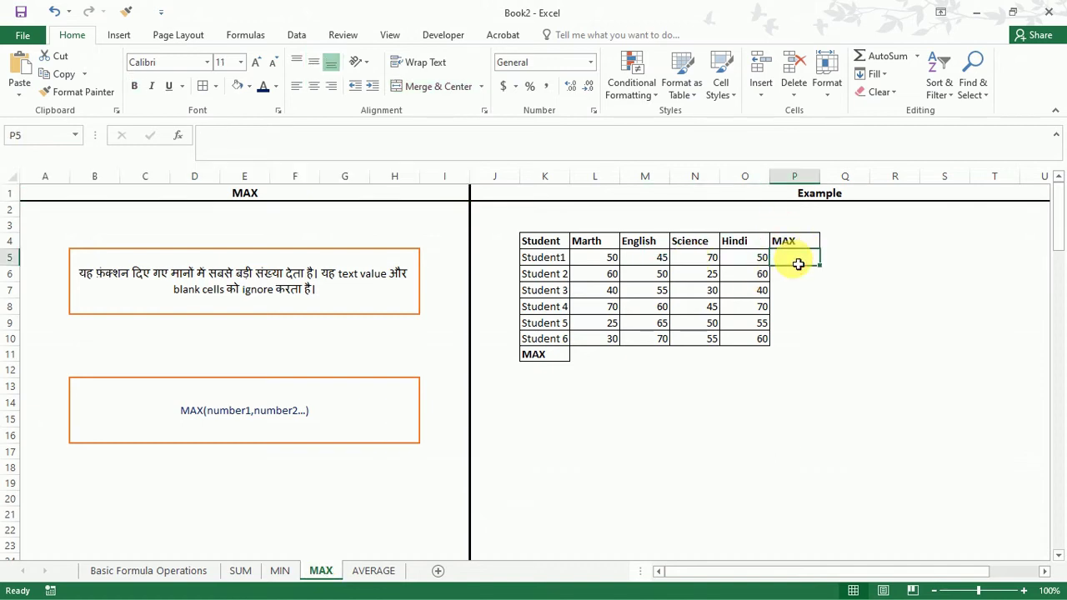
text(=)
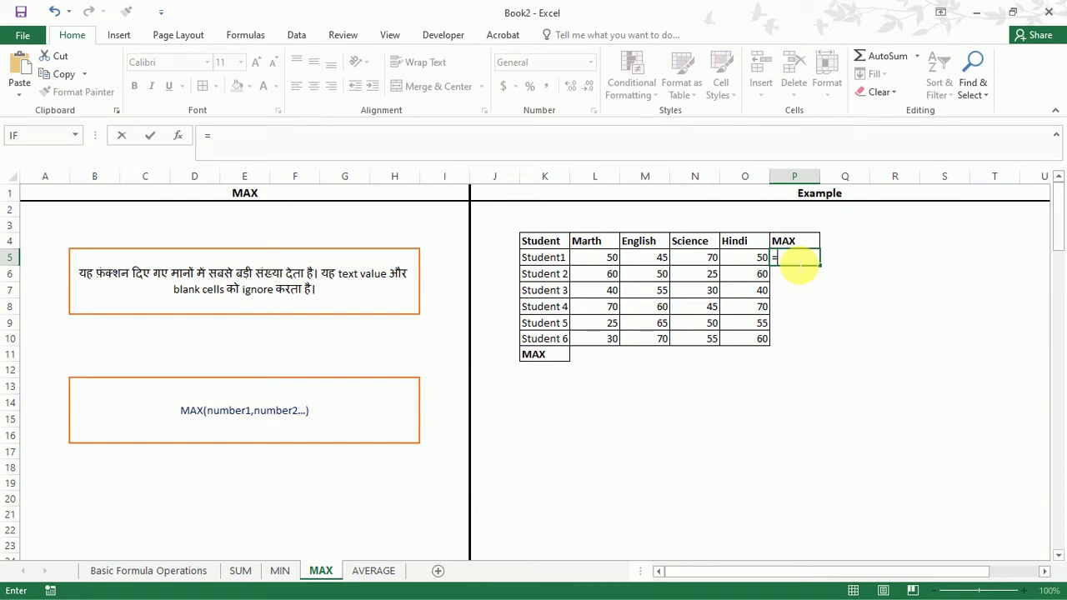
text(max)
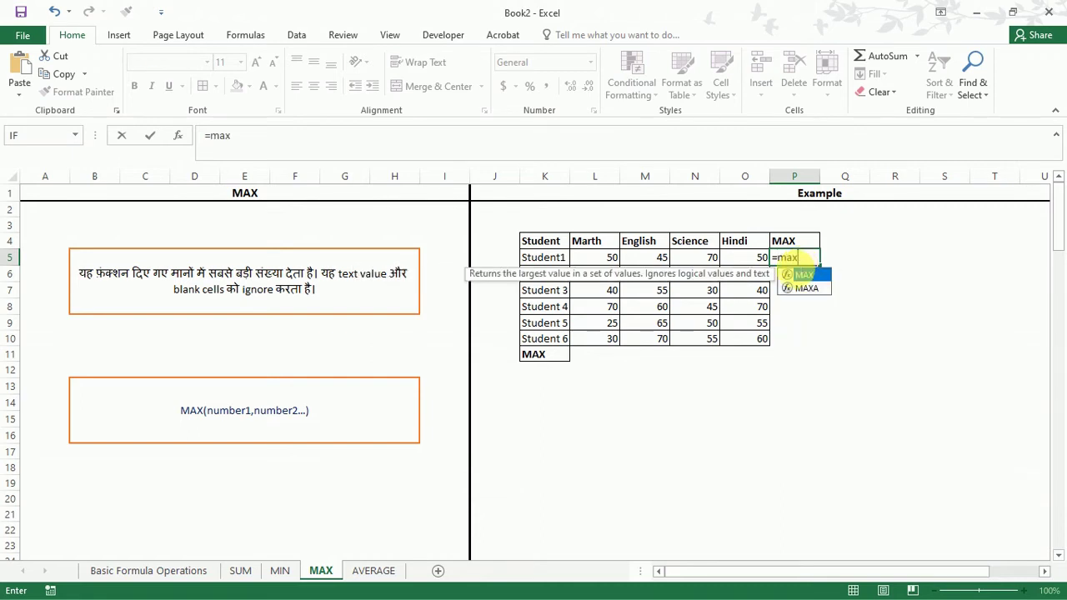
double_click(805, 275)
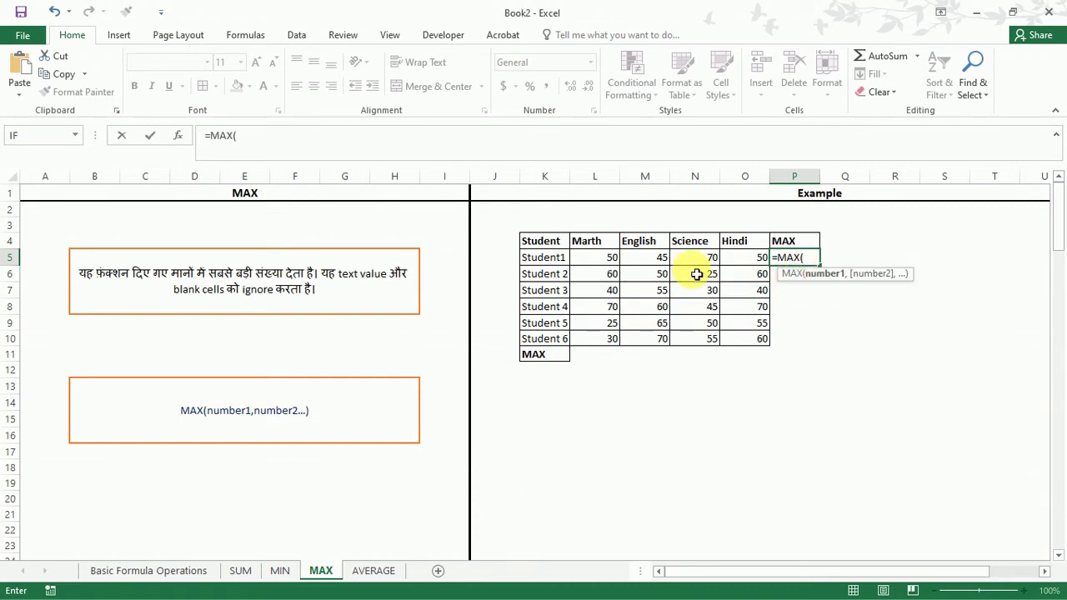
drag(590, 262, 750, 263)
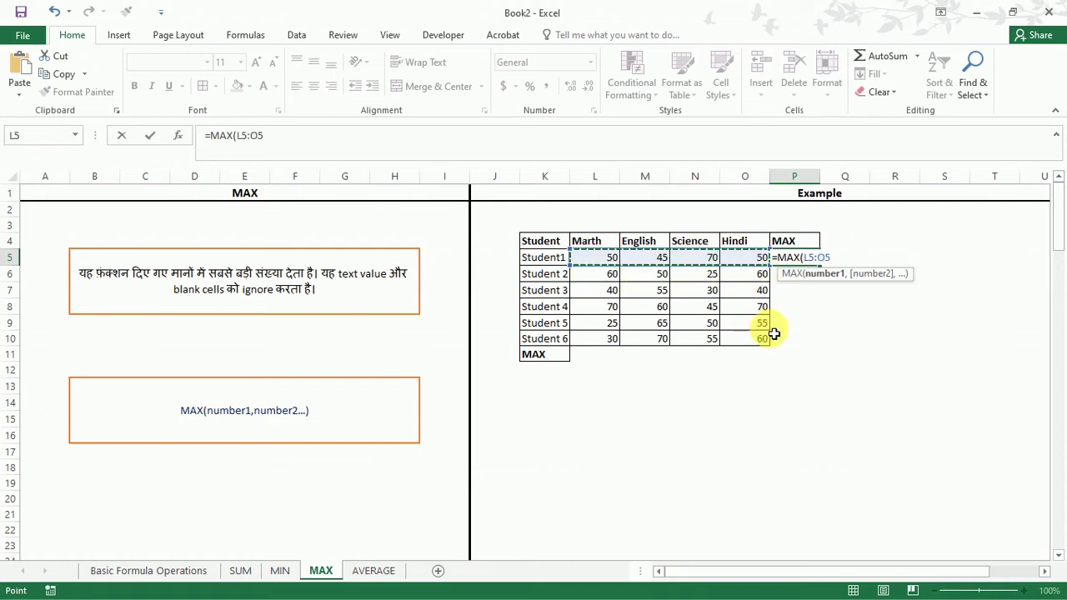
text())
key(Return)
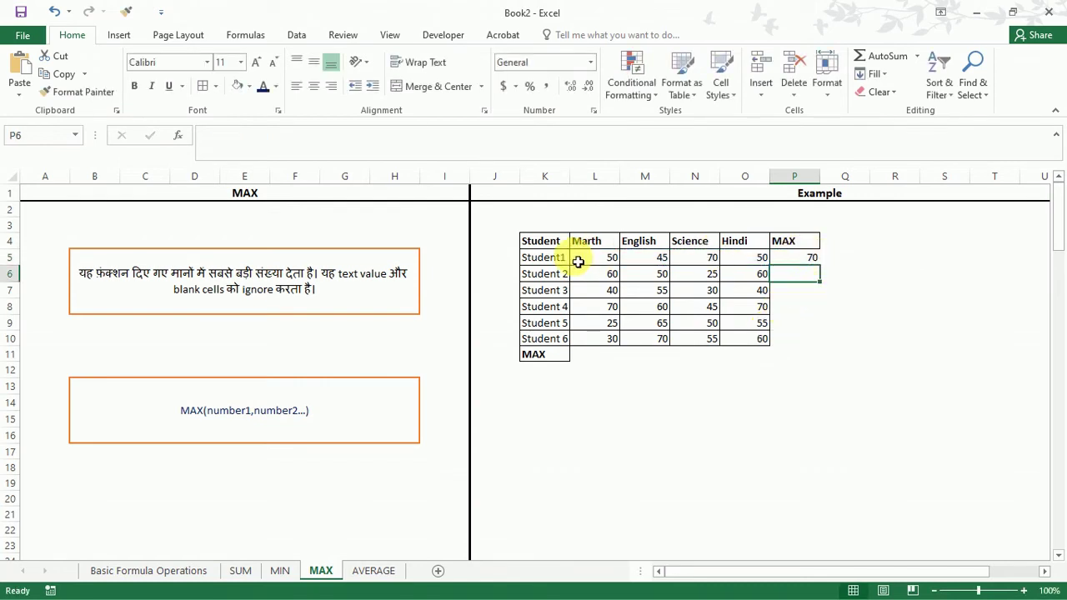
Step: Correct P5 to =MAX(L5:O5) and fill it down to P10: 60, 55, 70, 65, 70
click(794, 261)
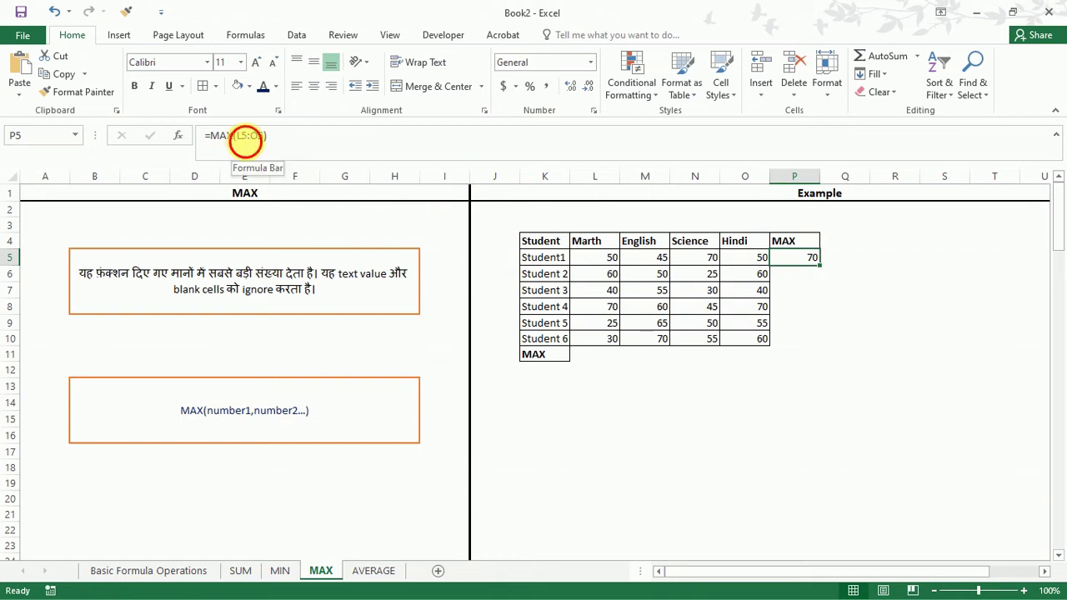
click(242, 137)
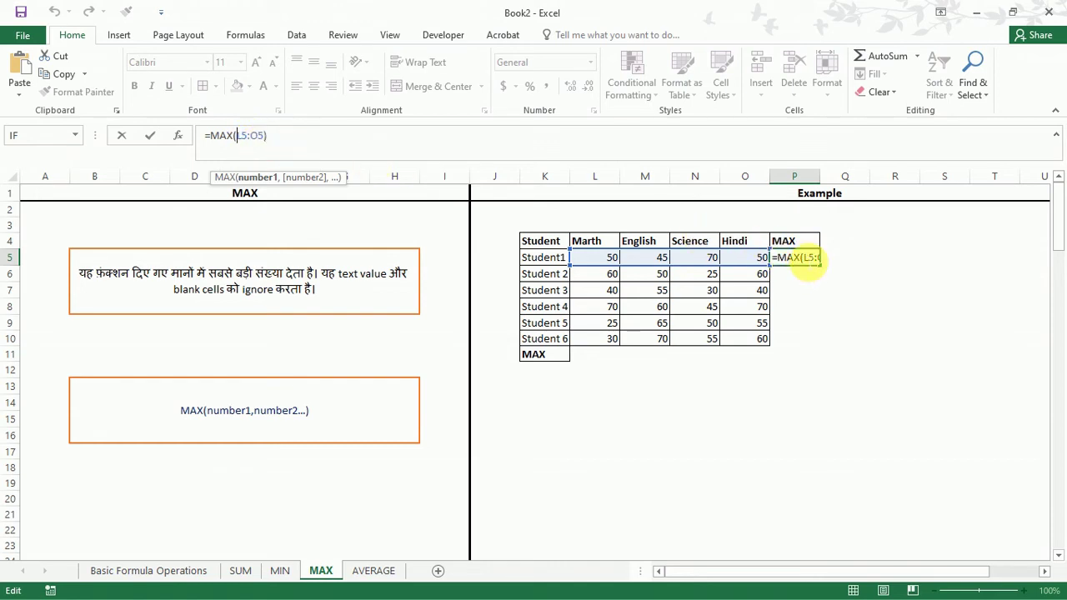
click(803, 276)
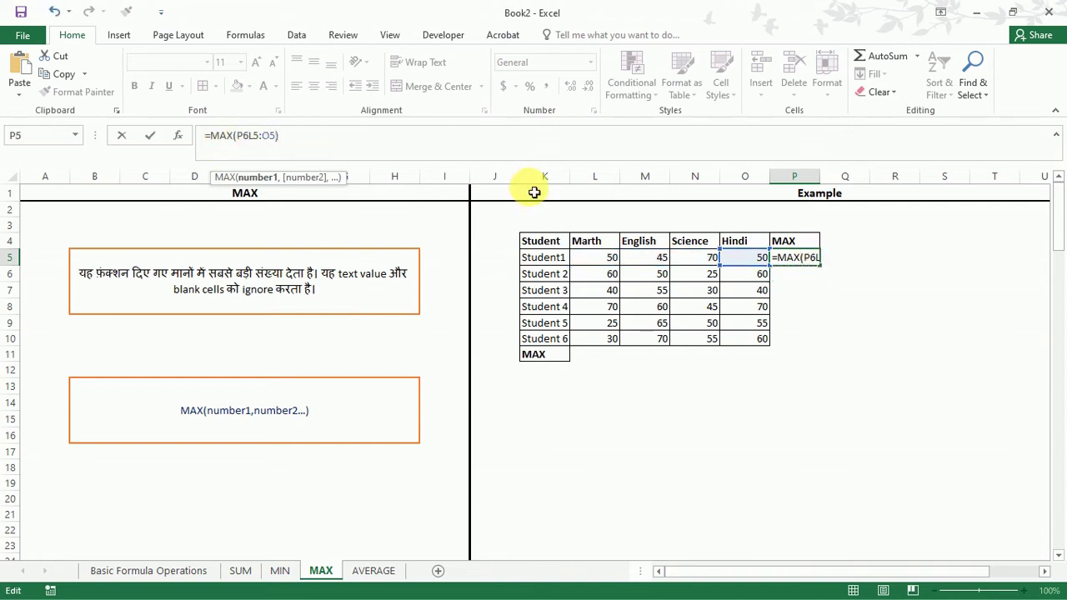
key(Return)
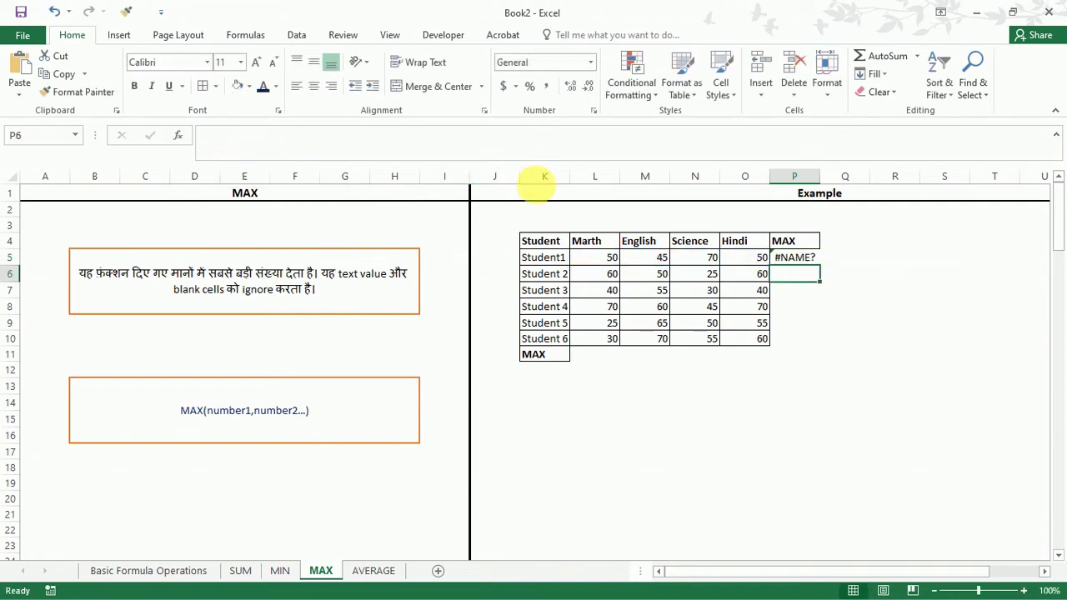
double_click(799, 259)
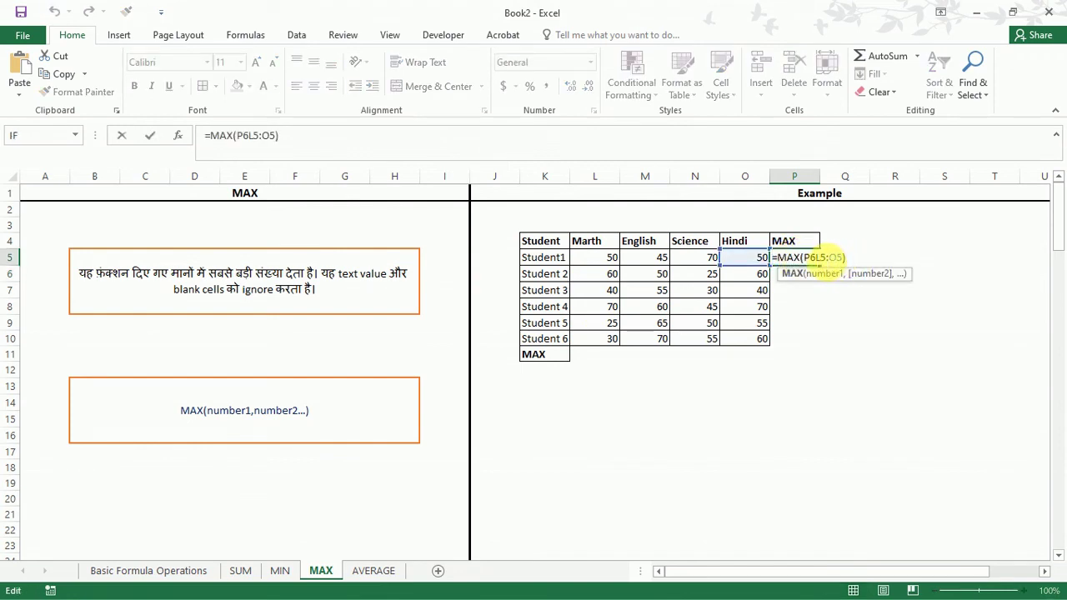
click(816, 259)
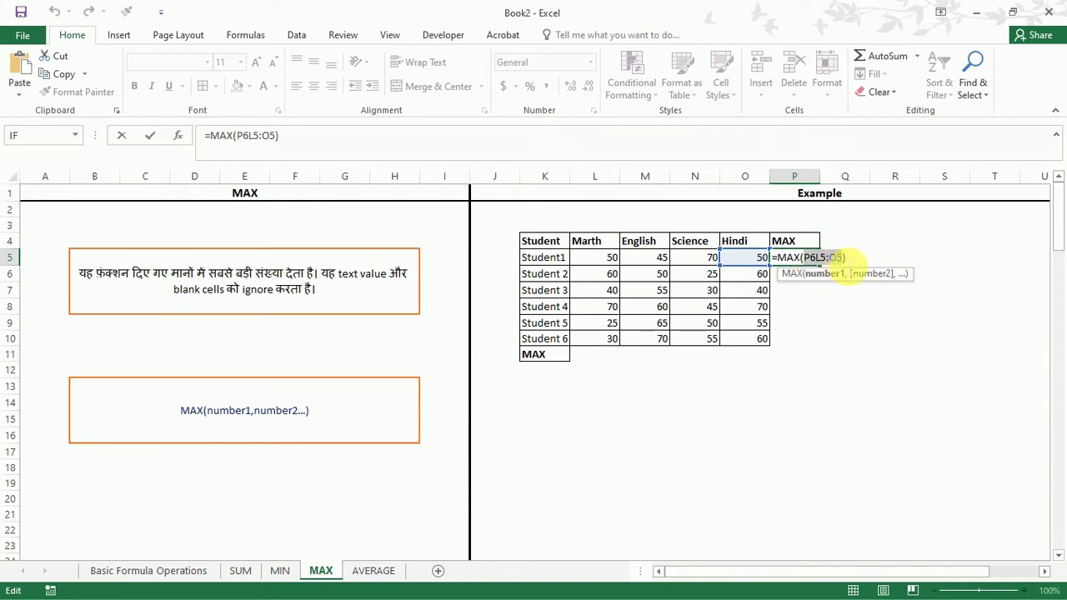
drag(804, 258, 844, 260)
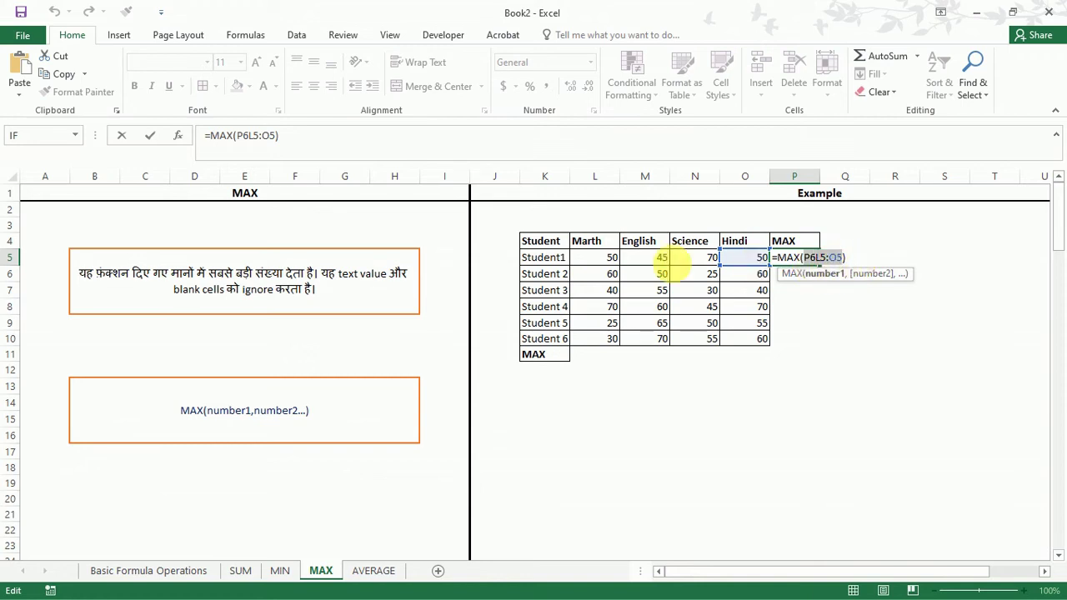
drag(588, 257, 746, 260)
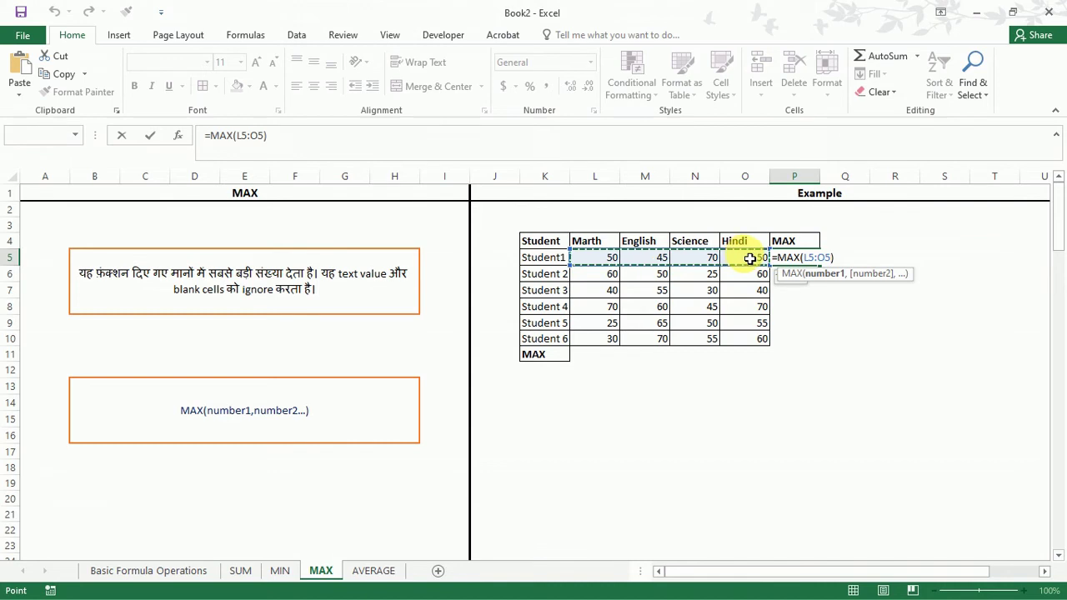
key(Return)
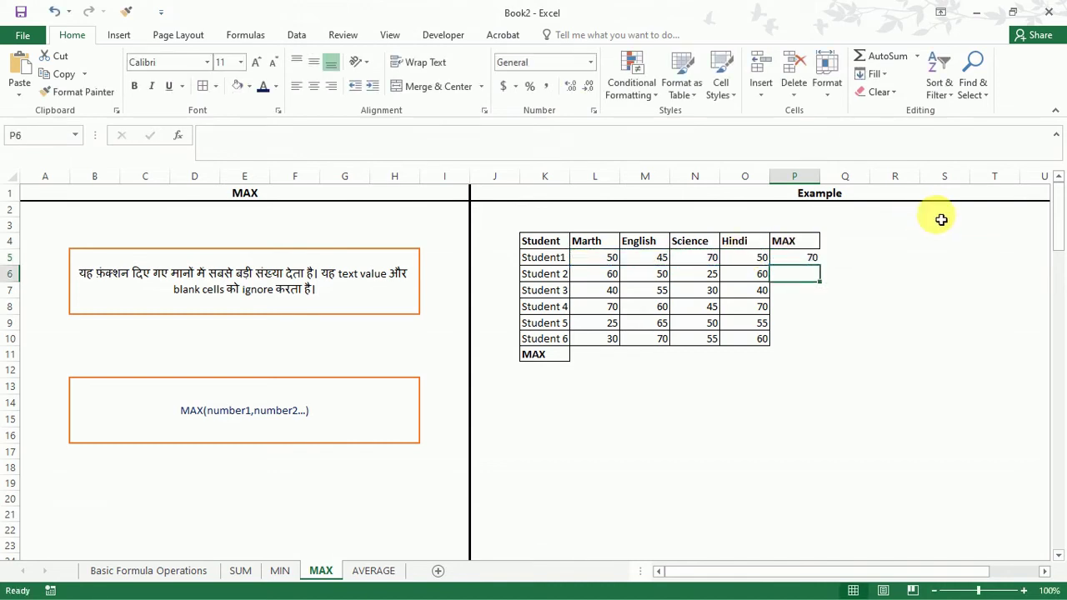
key(Up)
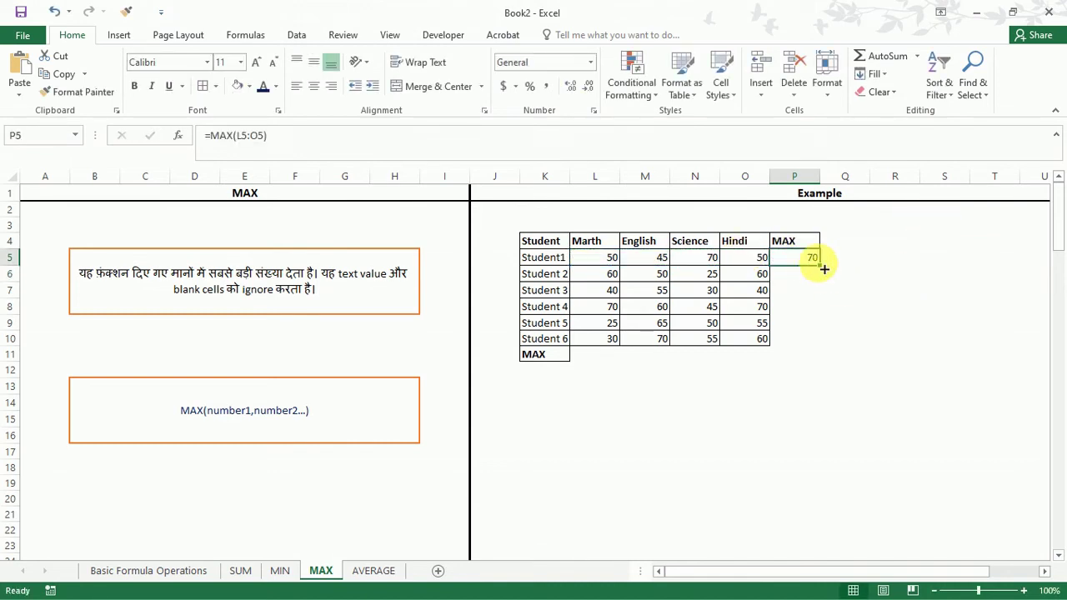
drag(824, 269, 824, 346)
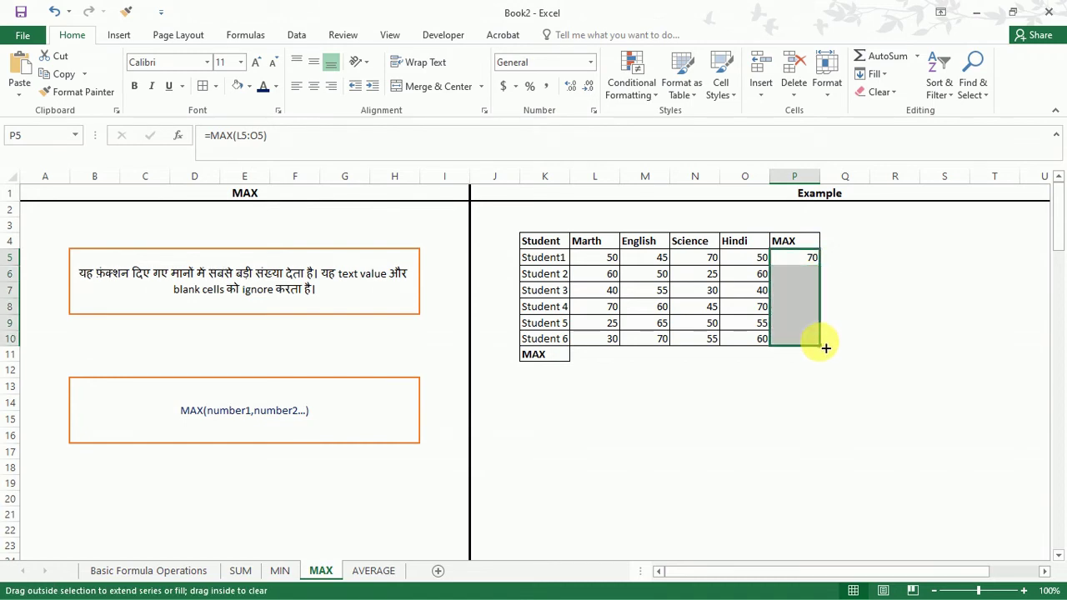
Step: Enter =MAX(L5:L10) in L11 and fill it across to O11, each showing 70
click(599, 357)
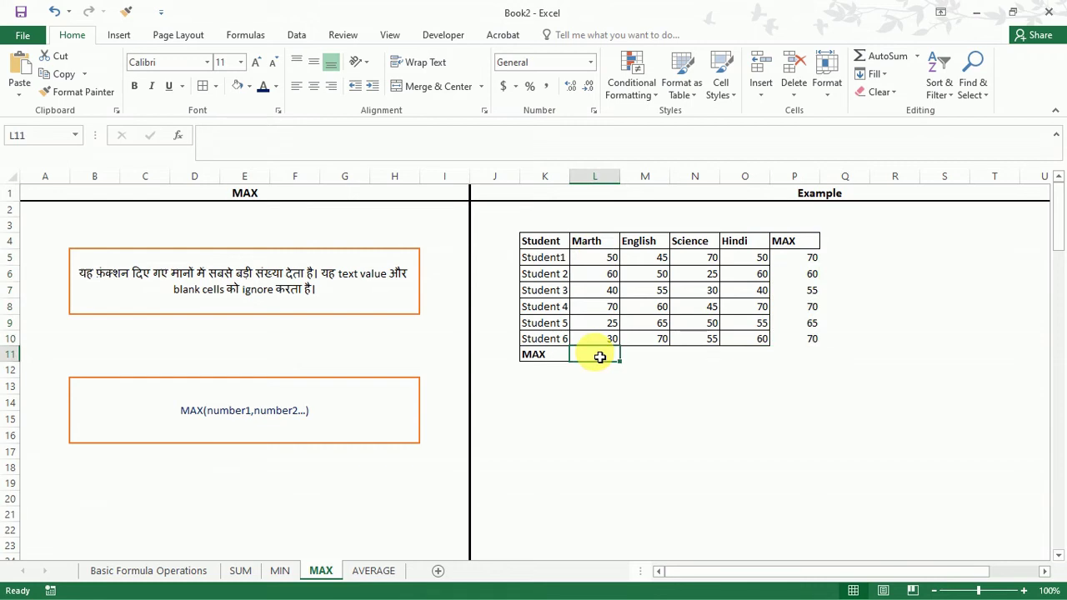
text(=)
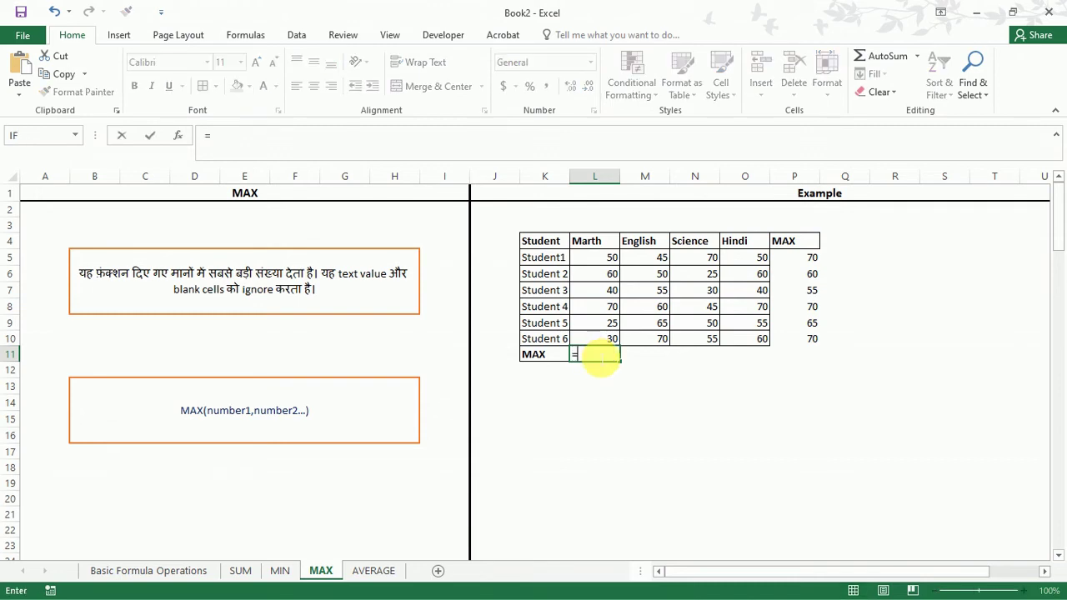
text(max)
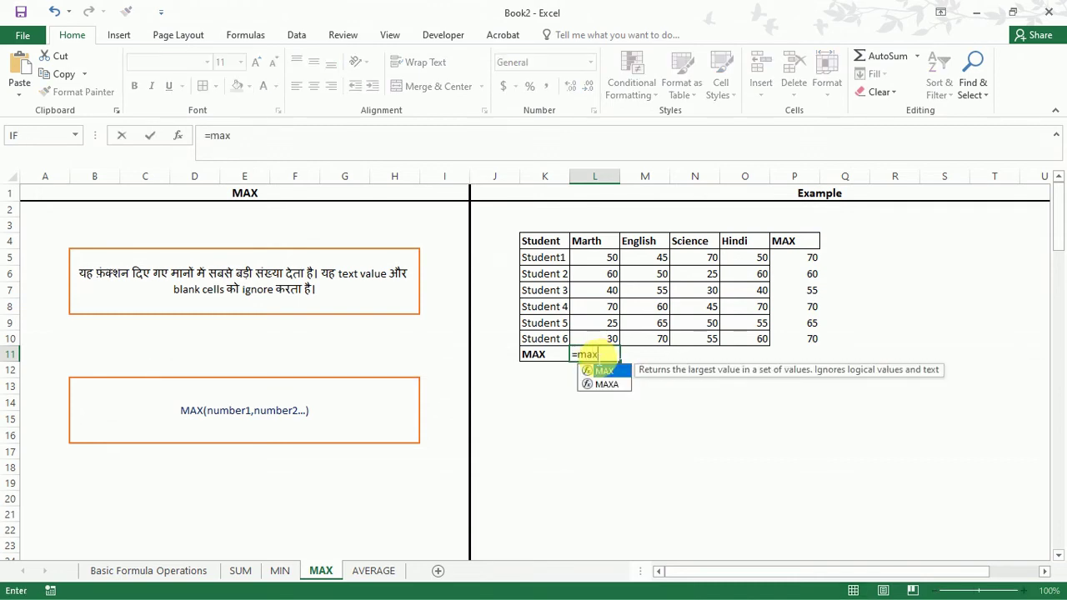
double_click(604, 372)
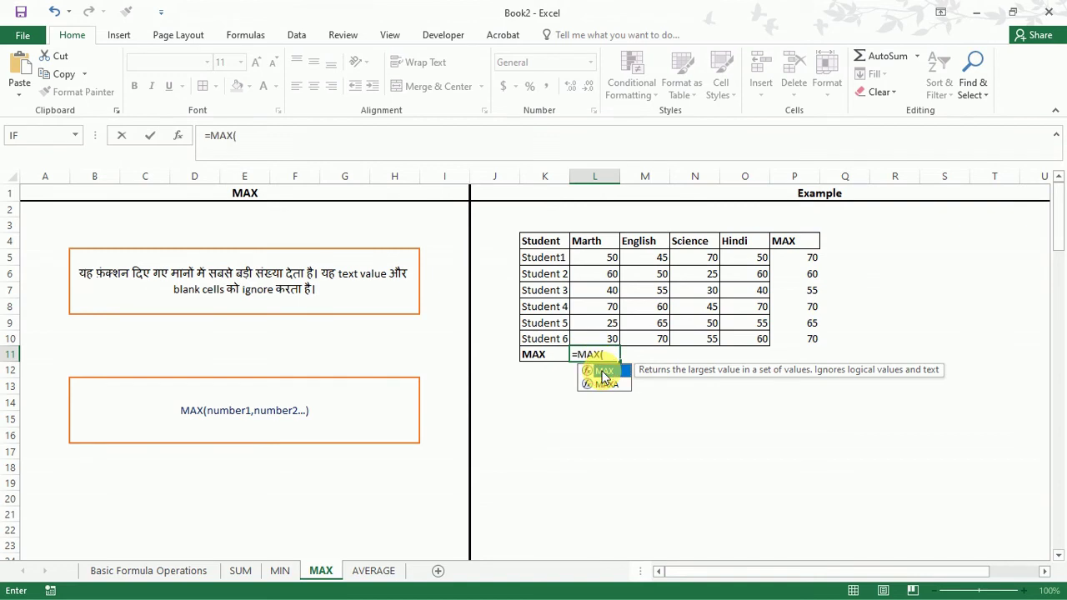
click(606, 264)
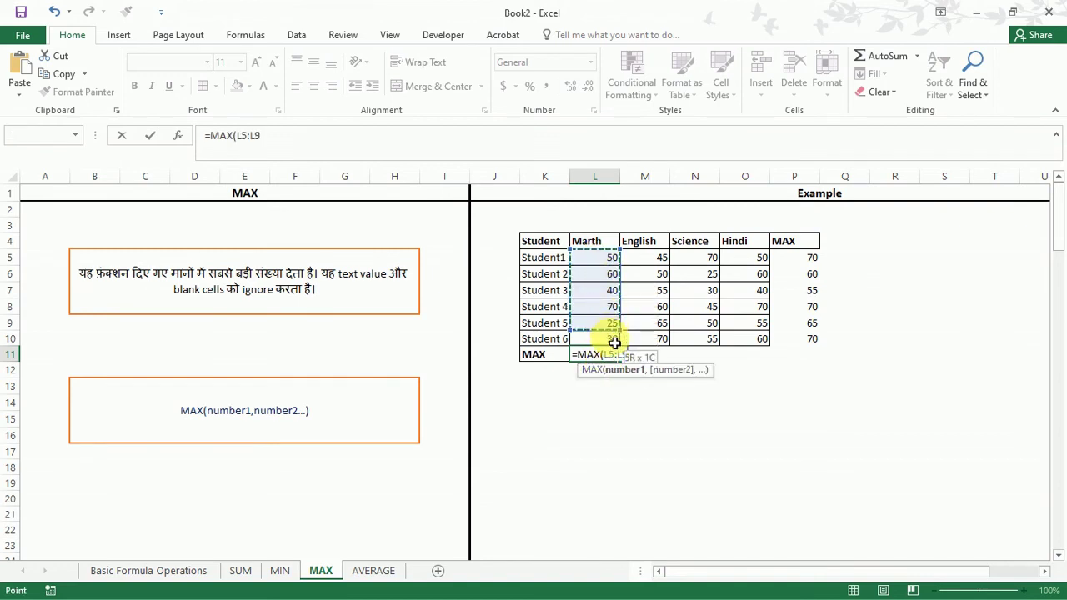
drag(605, 263, 614, 345)
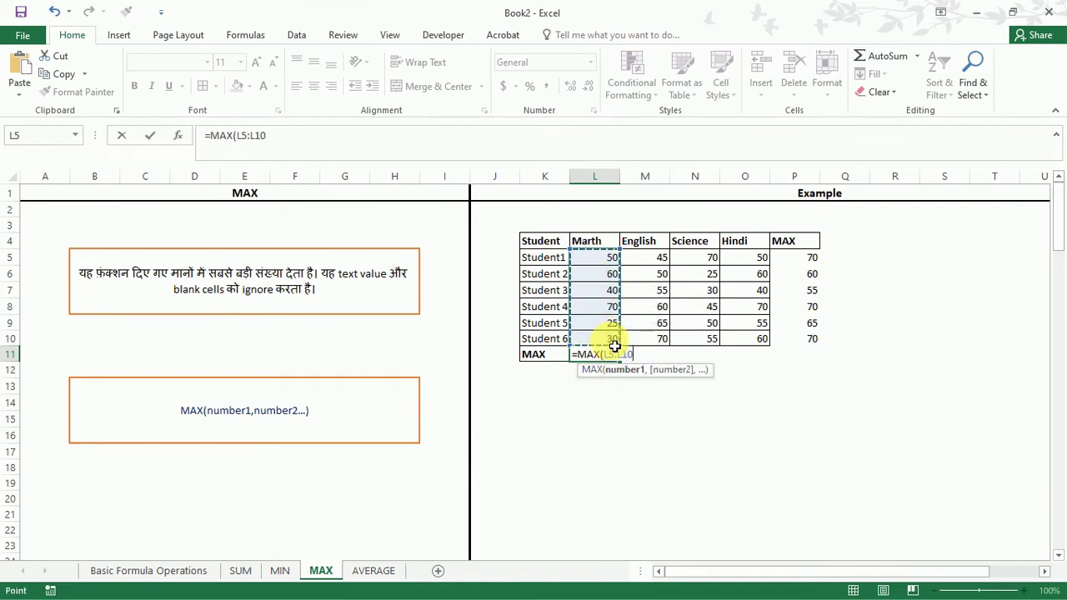
text())
key(Return)
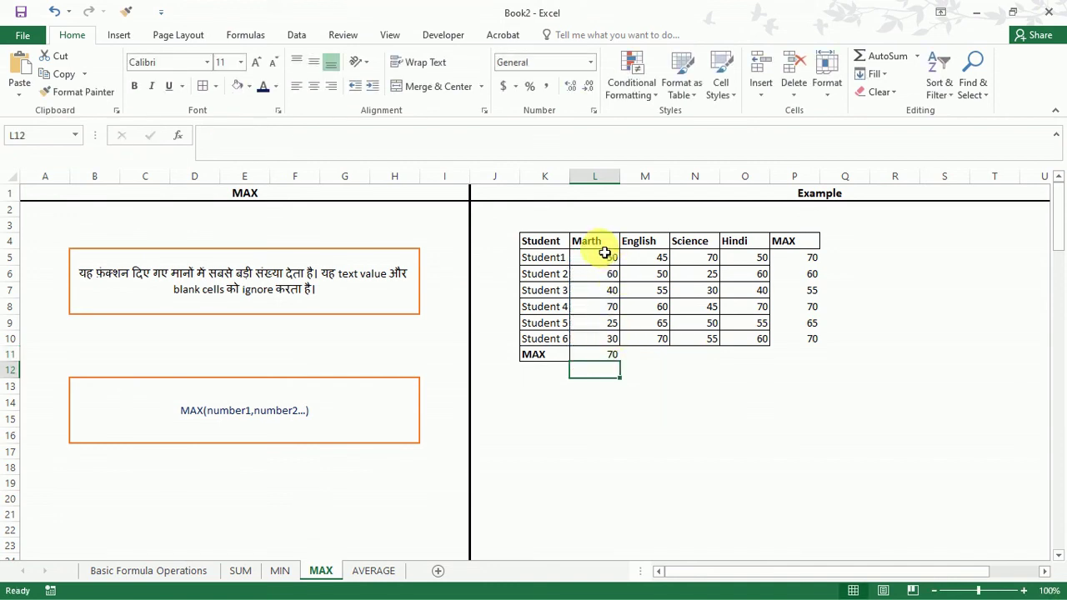
click(616, 357)
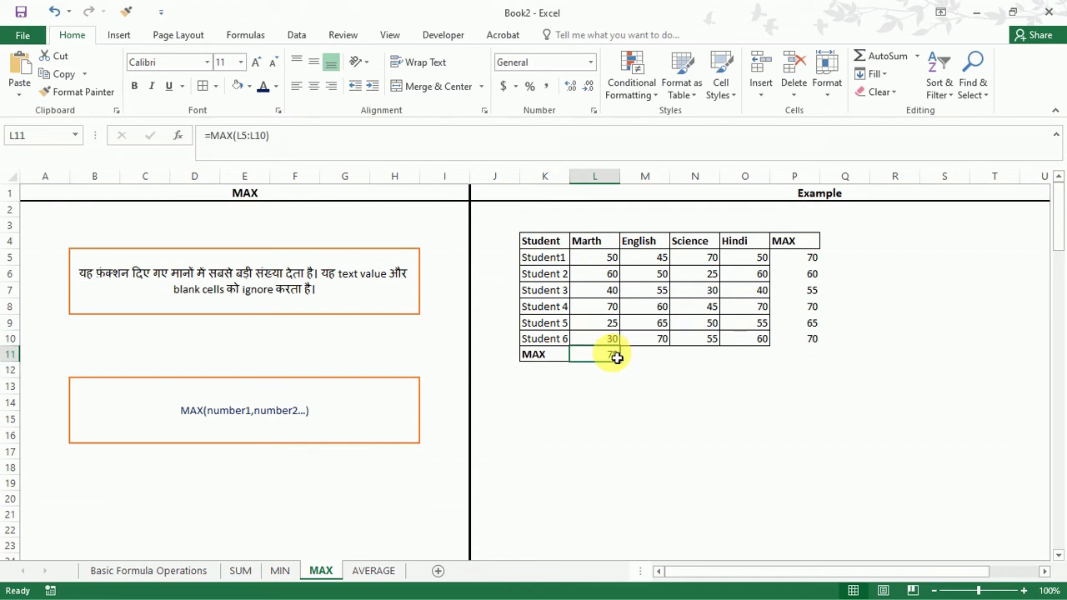
click(593, 308)
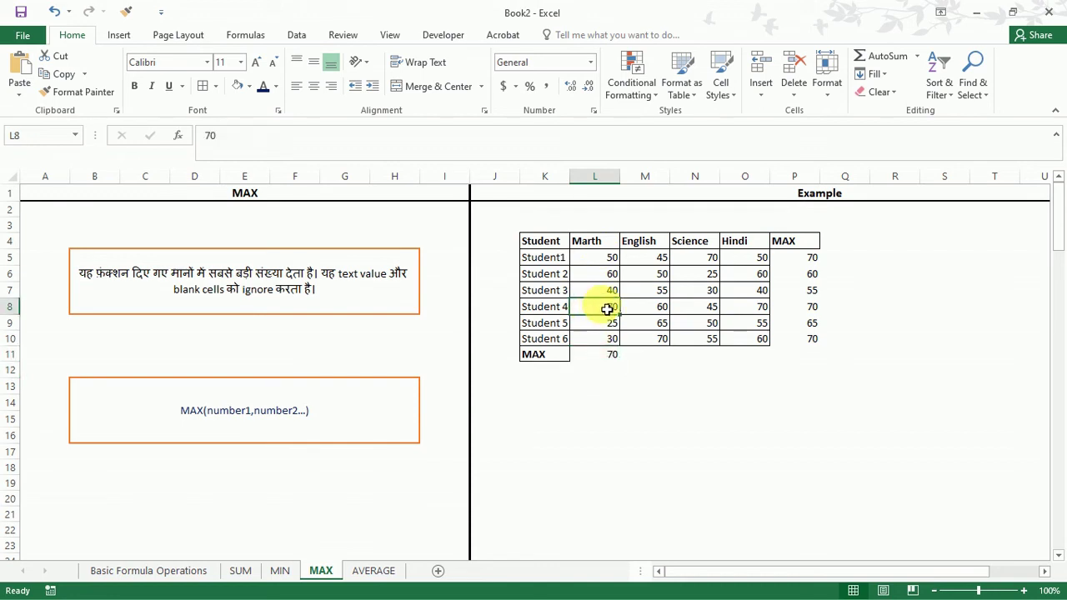
click(596, 357)
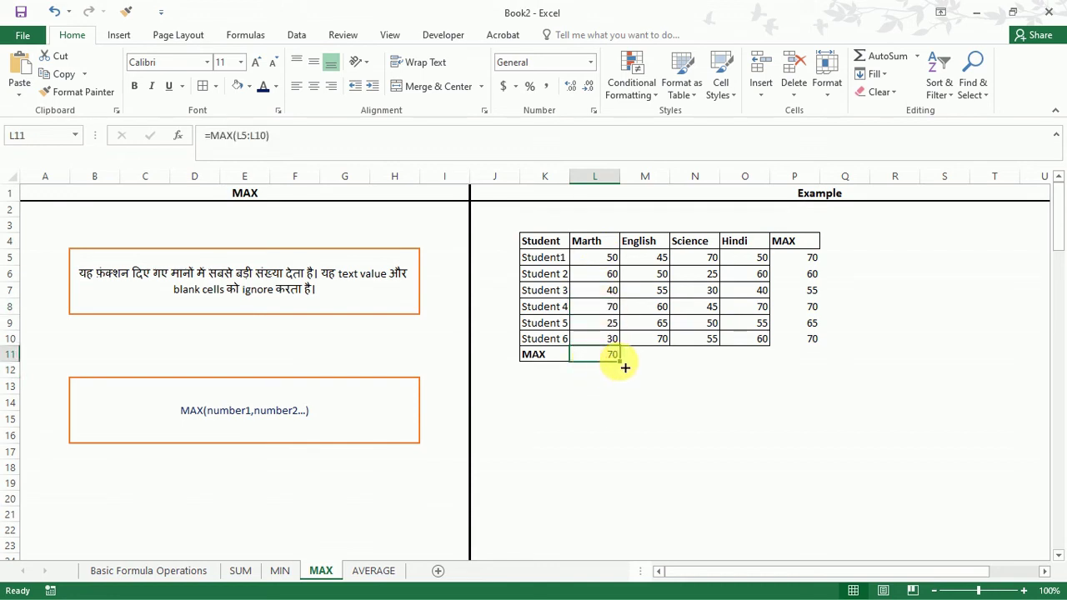
drag(627, 367, 774, 364)
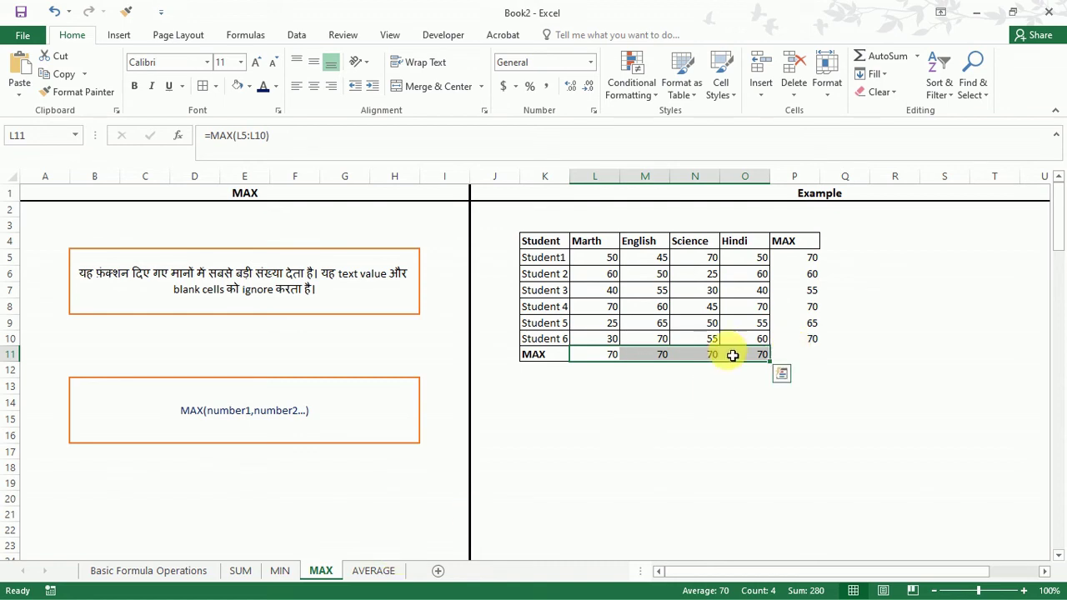
Step: On the AVERAGE sheet, enter =AVERAGE(L5:O5) in P5, showing 53.75
click(374, 571)
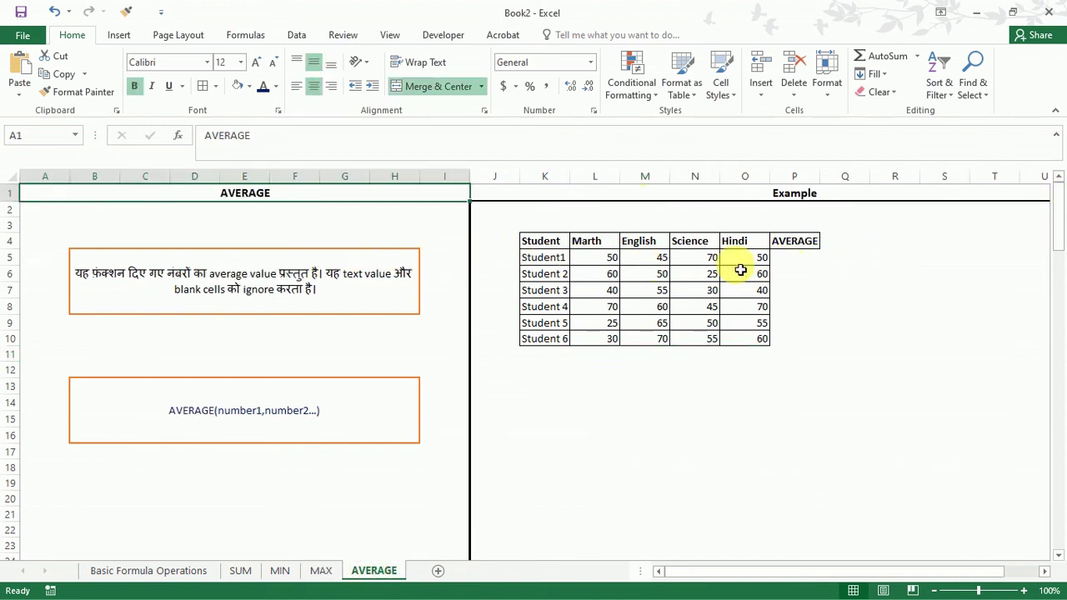
click(792, 264)
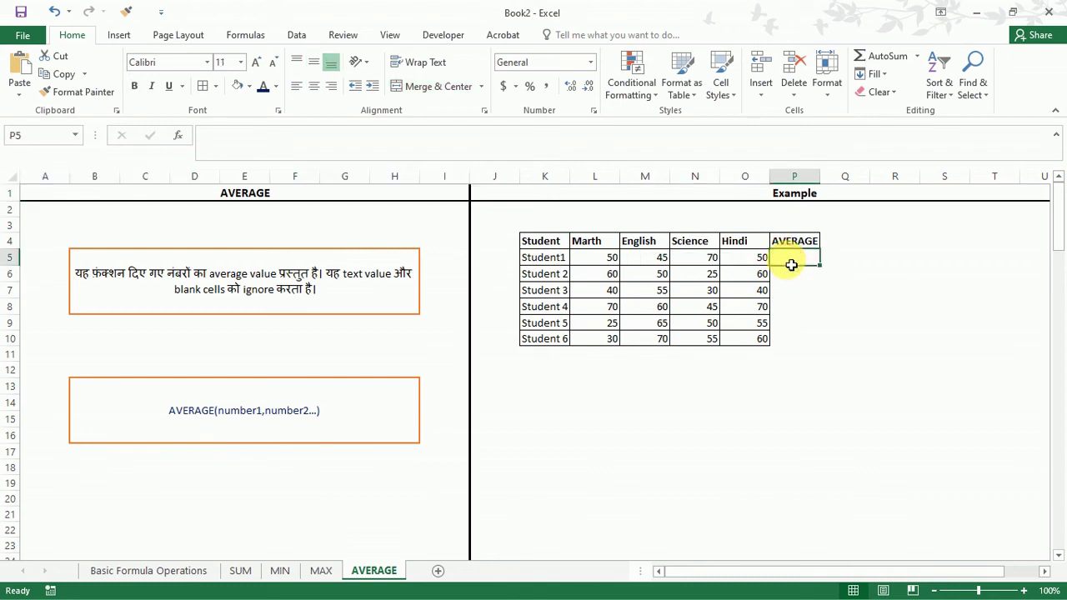
text(=)
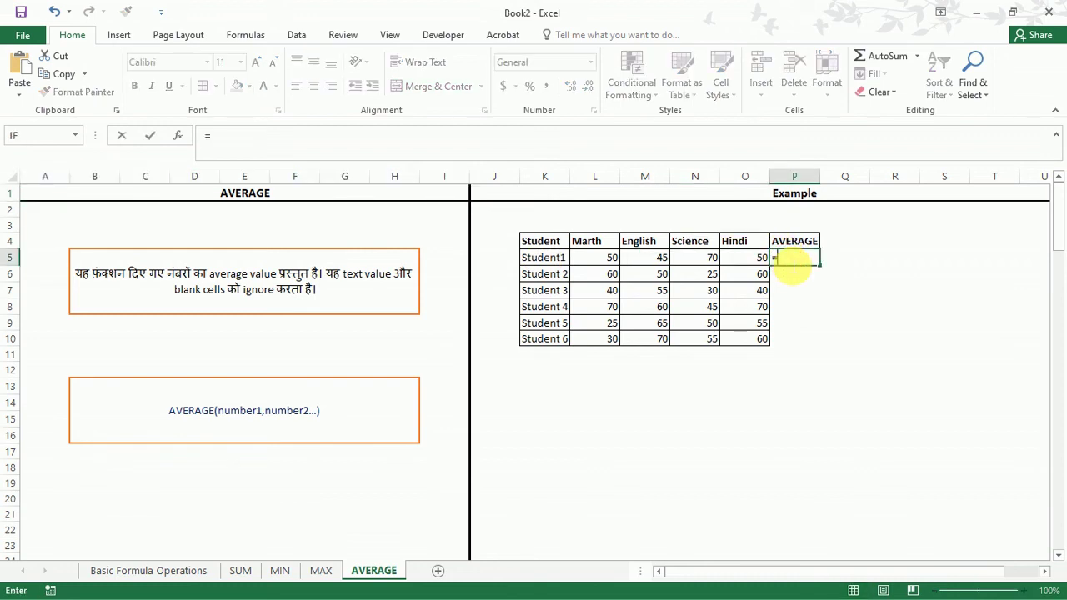
text(a)
text(v)
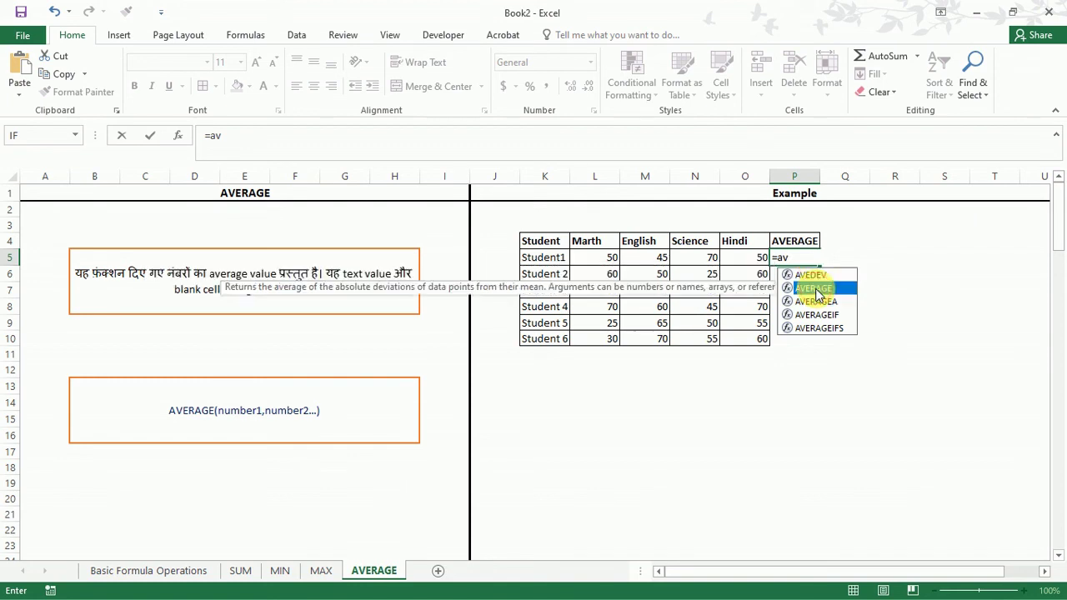
double_click(815, 290)
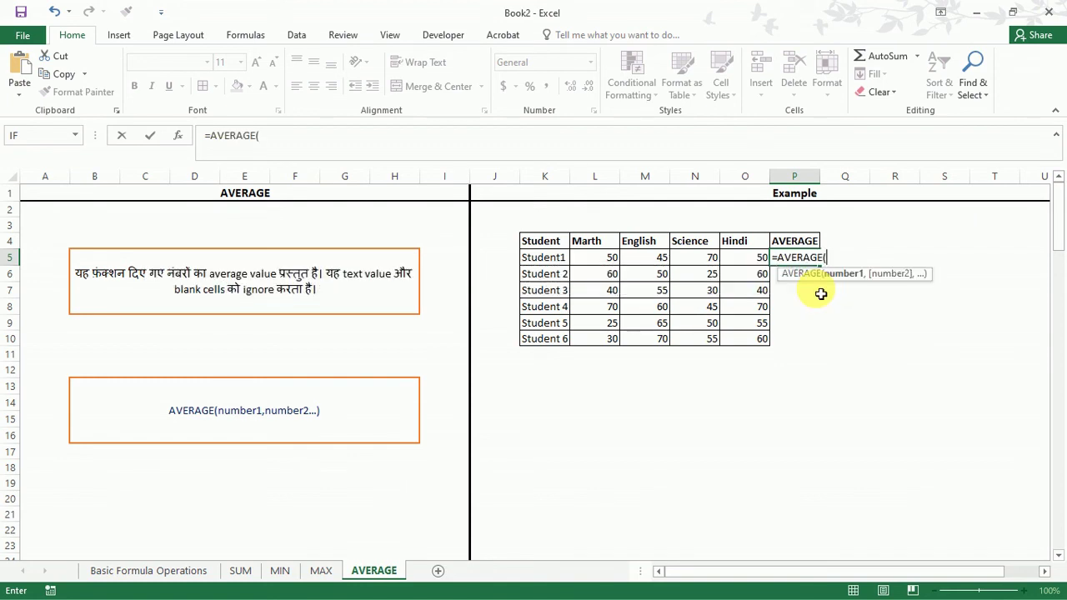
click(594, 257)
drag(647, 264, 759, 263)
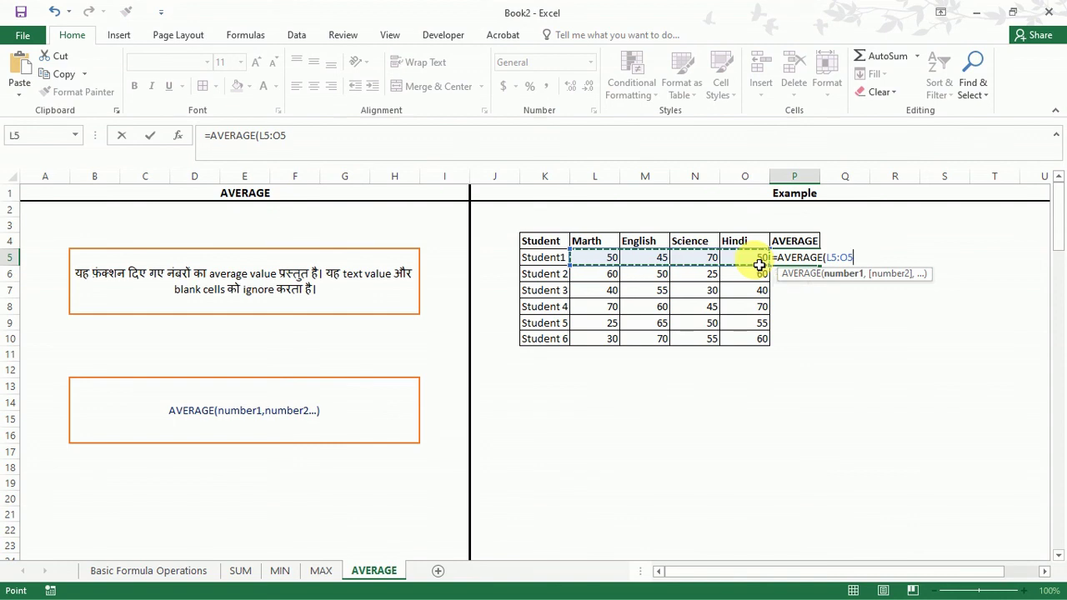
text())
key(Return)
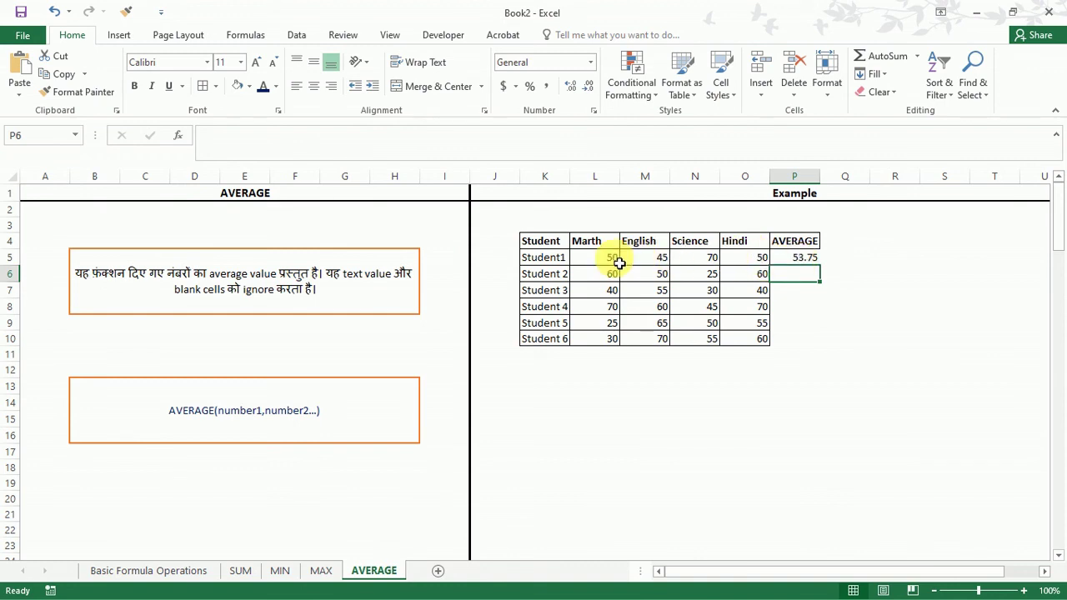
Step: Fill P5's AVERAGE formula down to P10: 48.75, 41.25, 61.25, 48.75, 53.75
click(813, 258)
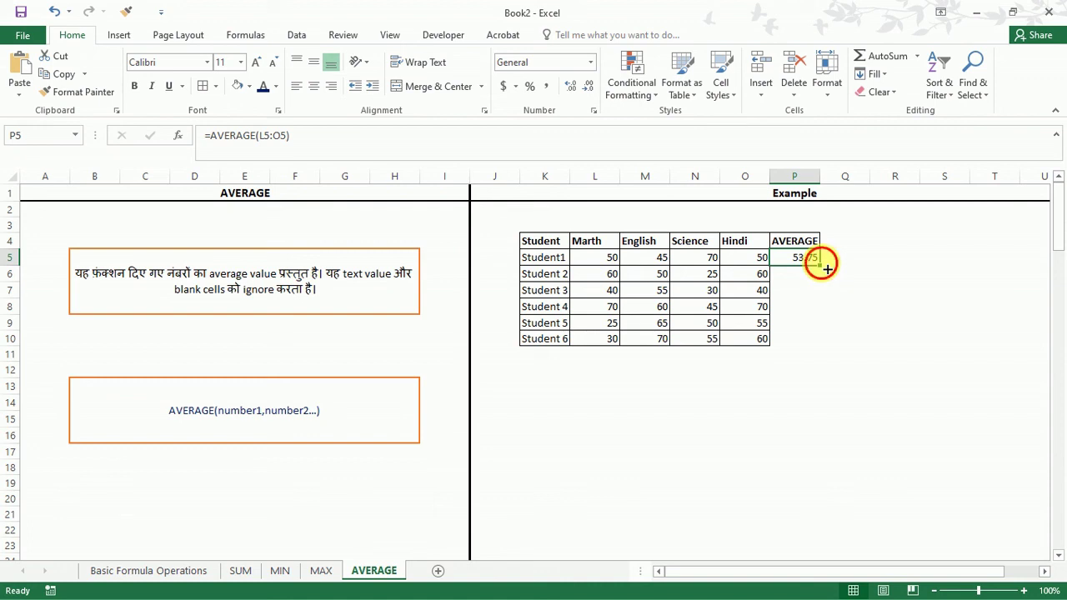
mouse_move(821, 263)
mouse_down()
mouse_move(825, 364)
mouse_move(824, 351)
mouse_up()
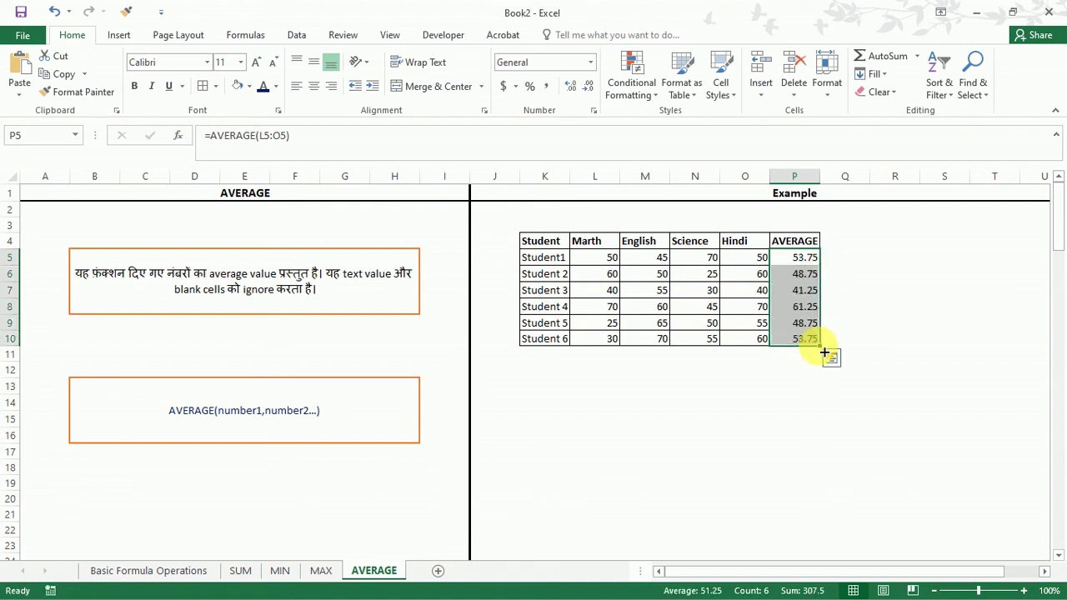